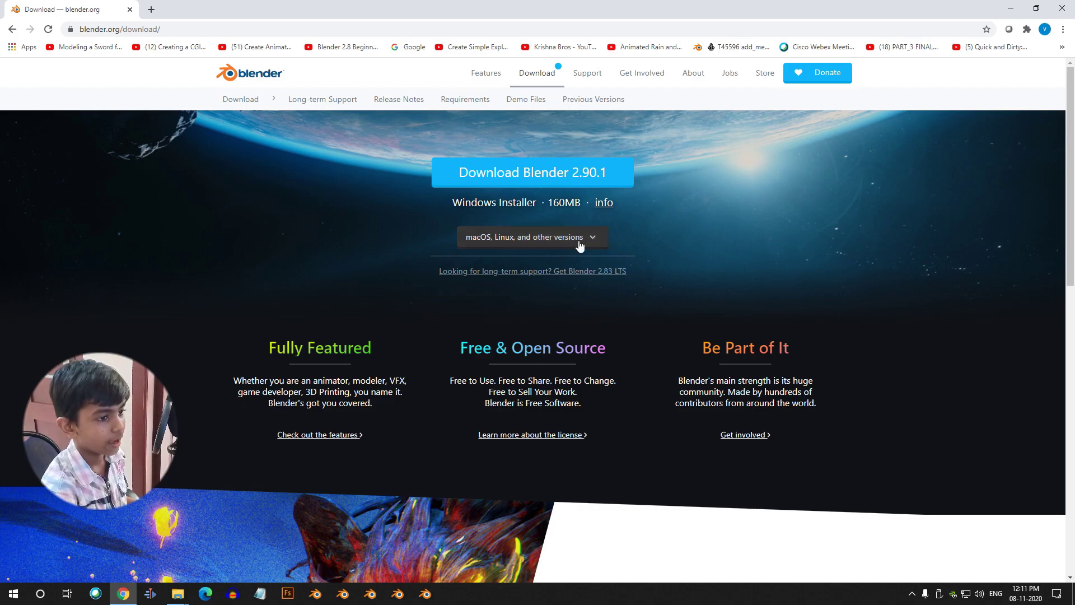
# Show the available platform versions and download the 160MB Windows Installer of Blender 2.90.1.
pyautogui.click(787, 234)
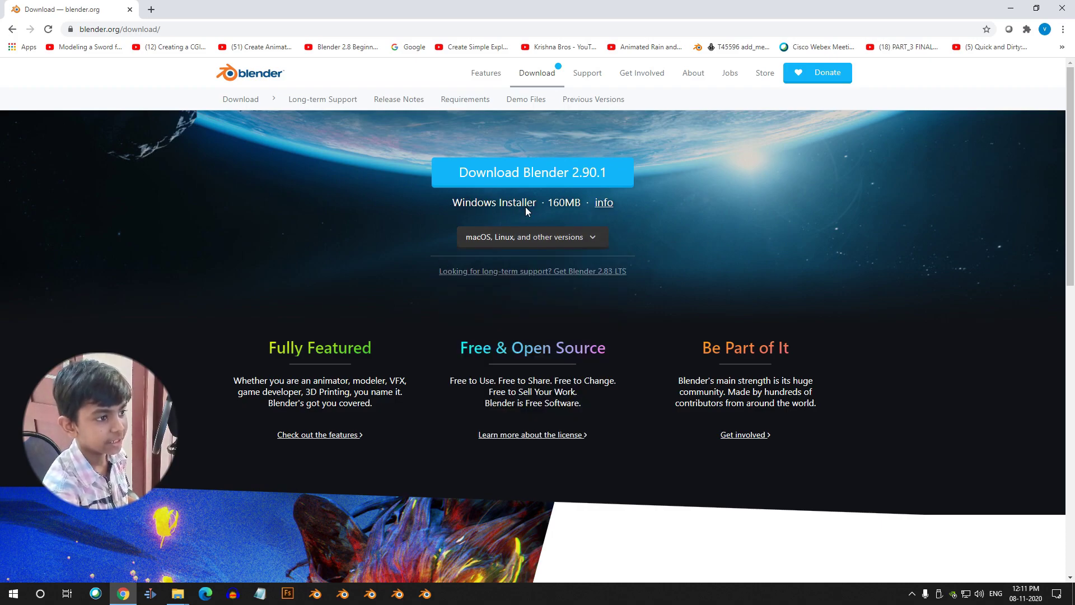
pyautogui.click(524, 236)
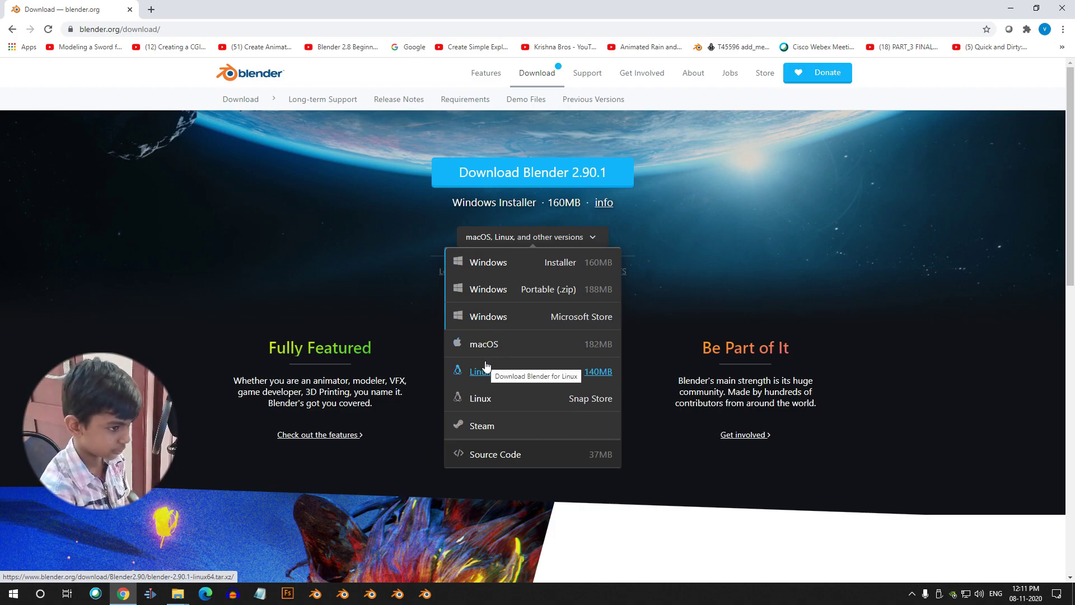
pyautogui.click(802, 310)
pyautogui.click(527, 237)
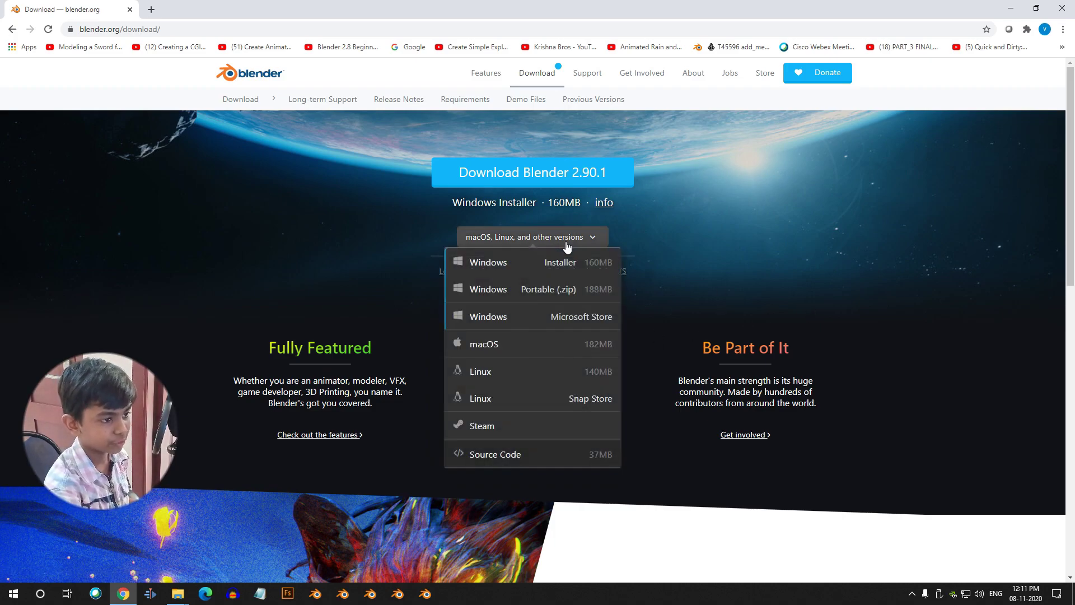
pyautogui.click(507, 264)
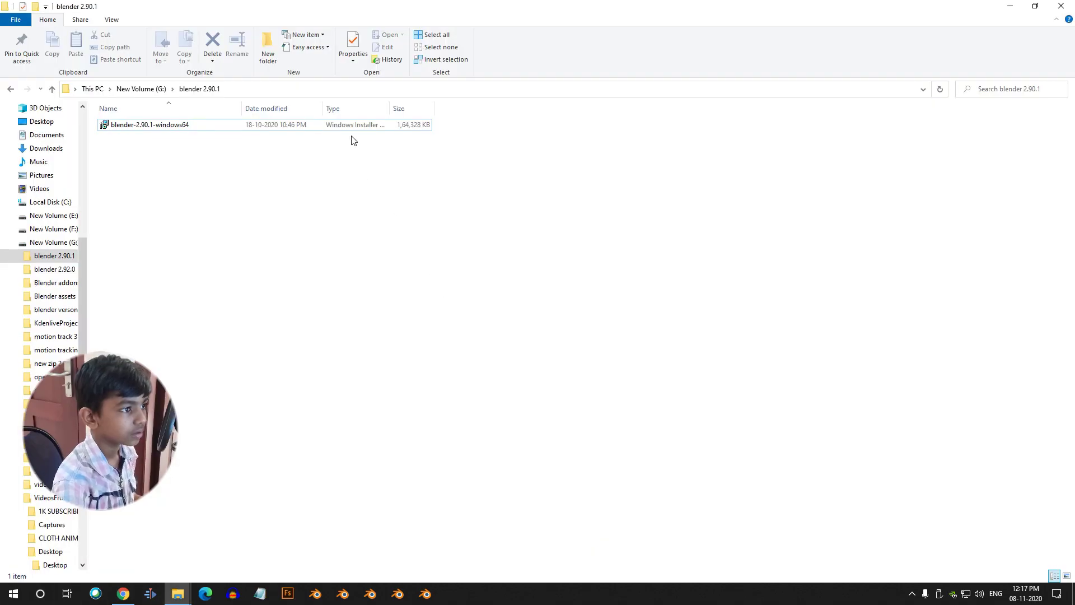
# Launch the blender-2.90.1-windows64 installer and accept the terms in its license agreement.
pyautogui.click(109, 128)
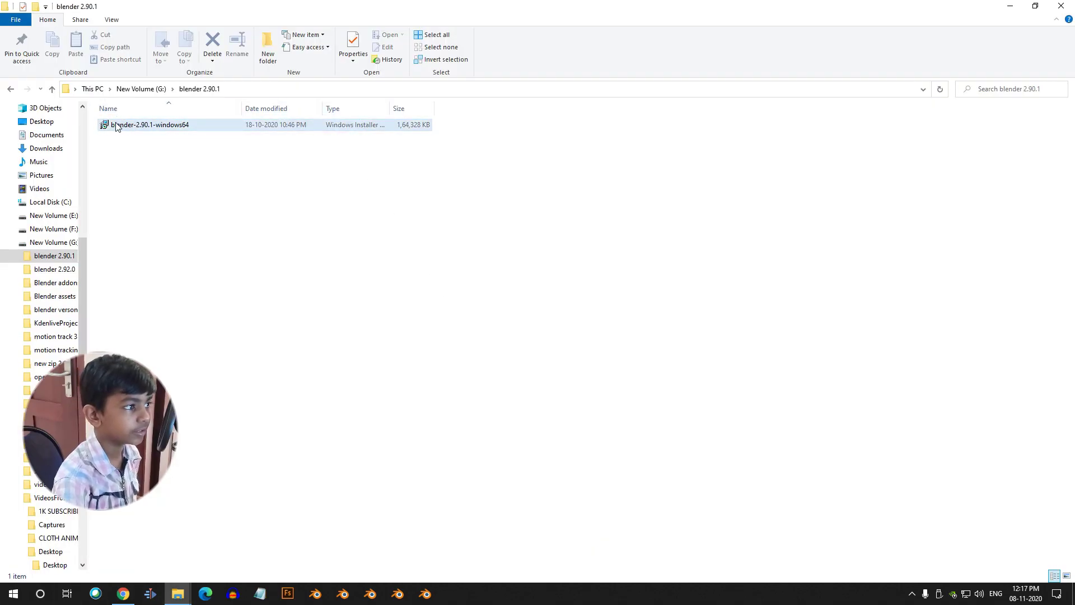
pyautogui.doubleClick(153, 126)
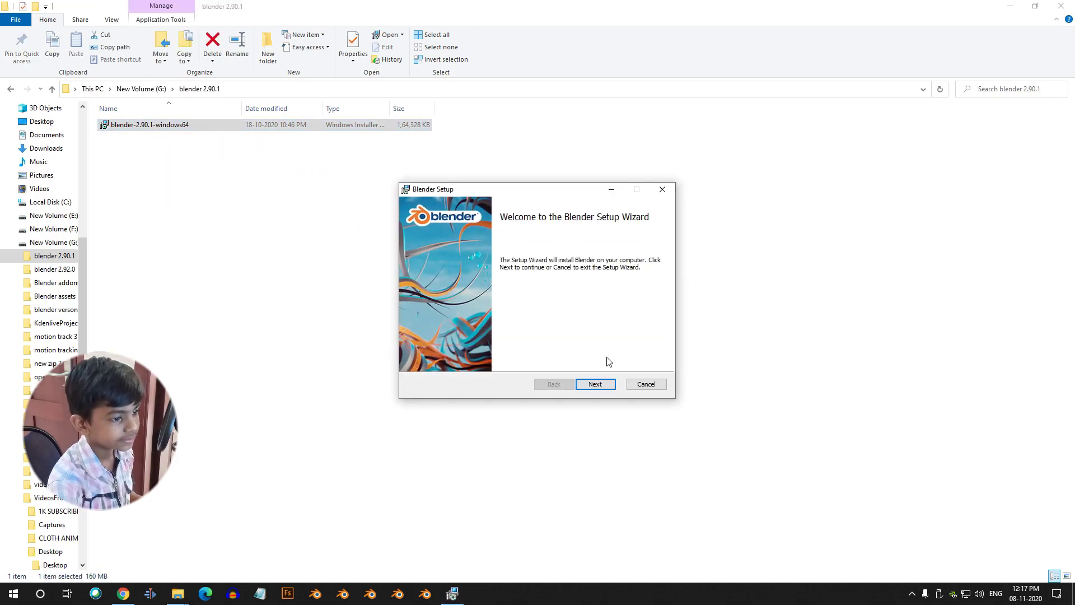
pyautogui.click(588, 385)
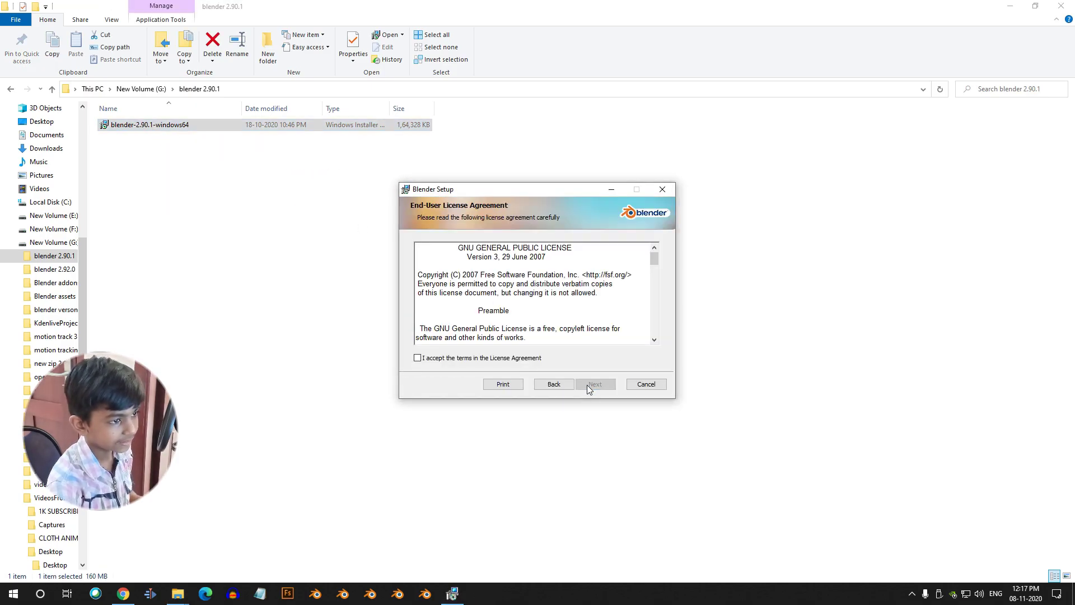
pyautogui.click(418, 358)
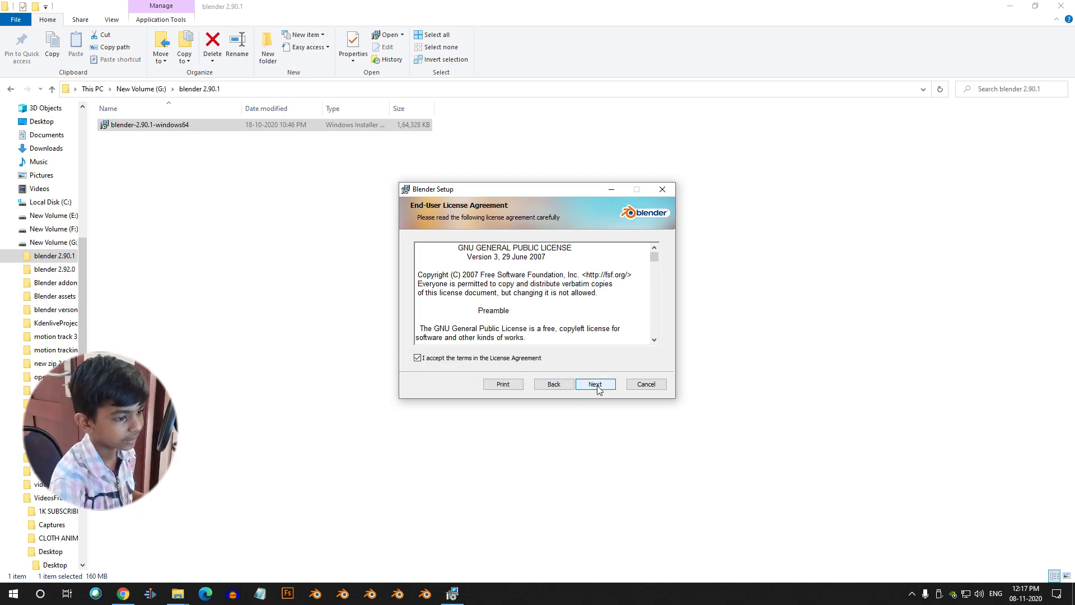
pyautogui.click(595, 384)
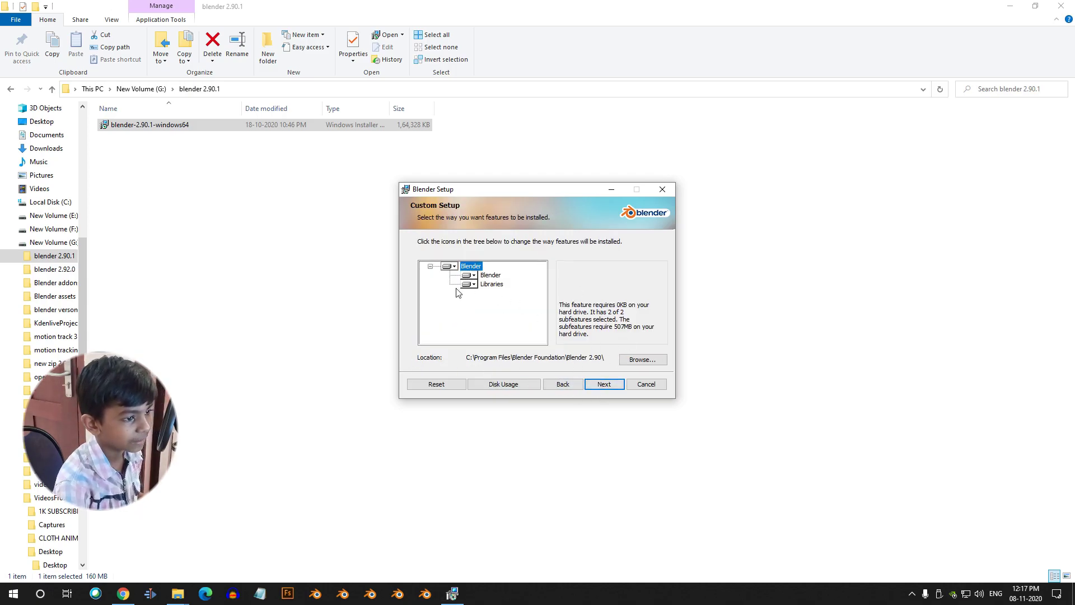
# Install Blender with the default features and location, allow the changes to the device, and finish the setup wizard.
pyautogui.click(610, 384)
pyautogui.click(586, 384)
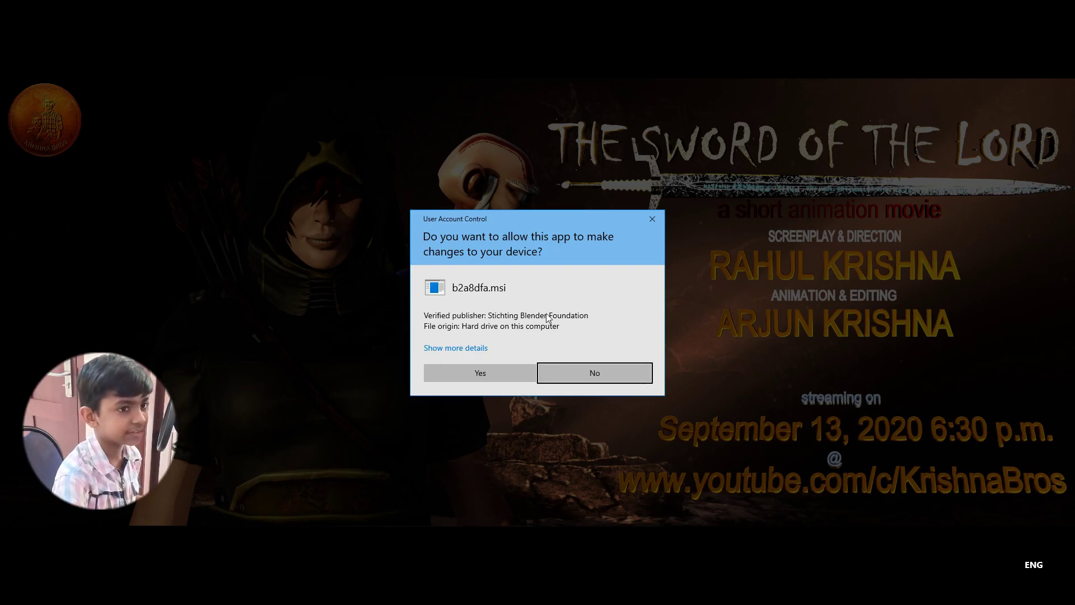
pyautogui.click(464, 369)
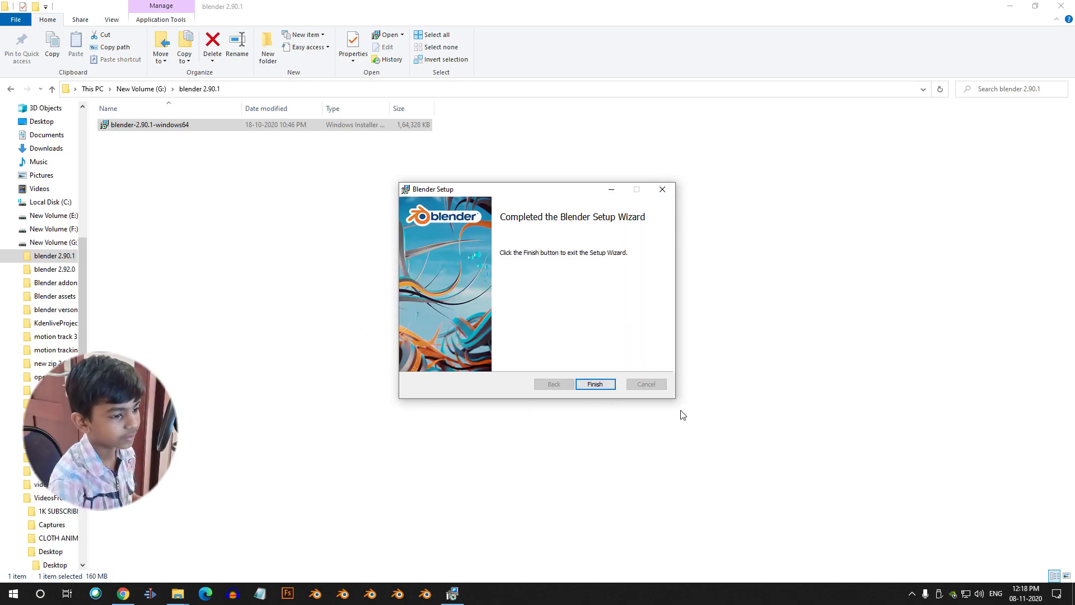
pyautogui.click(595, 384)
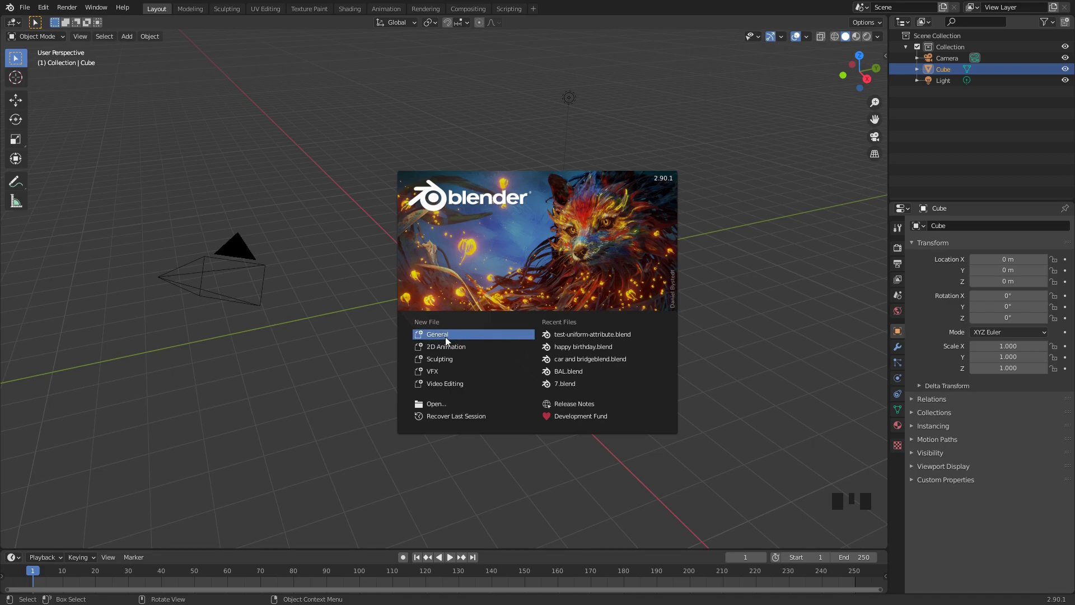
# Dismiss the splash screen and delete the default cube from the scene.
pyautogui.click(306, 366)
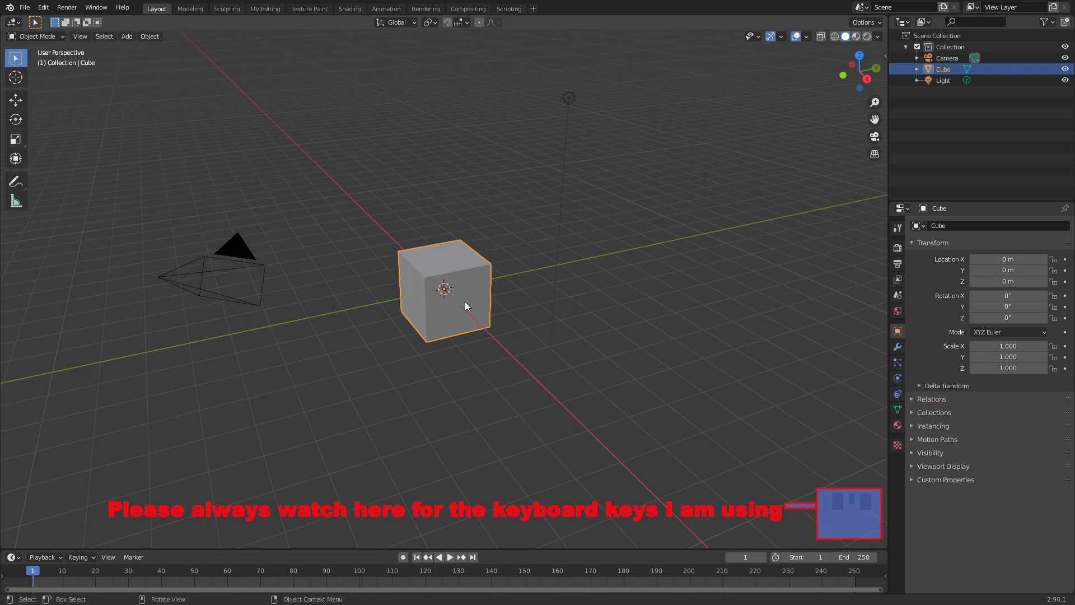
pyautogui.press('x')
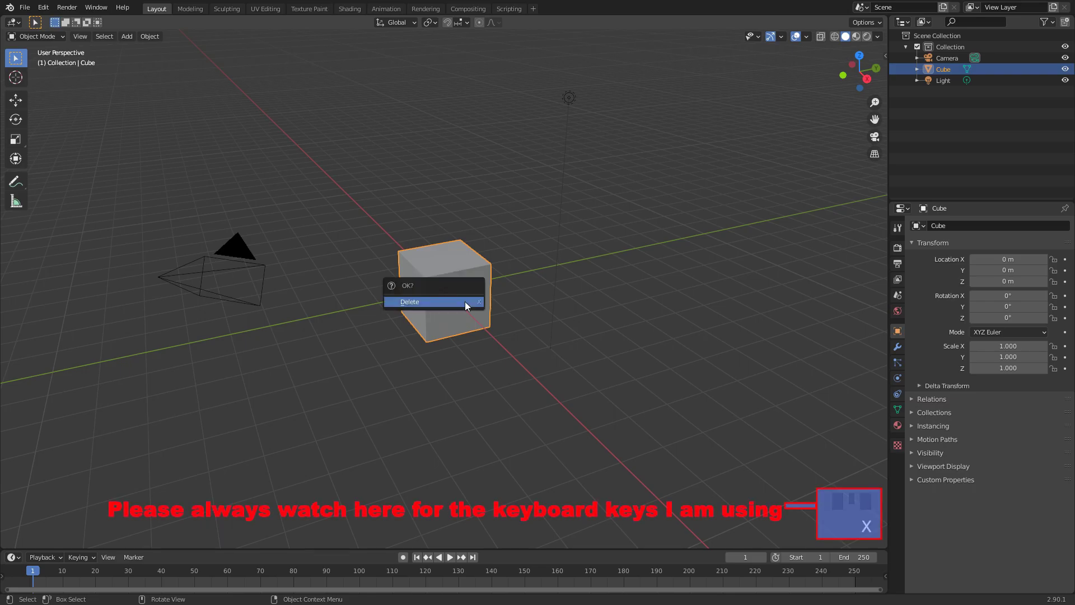
pyautogui.click(465, 301)
pyautogui.hotkey('ctrl', 'z')
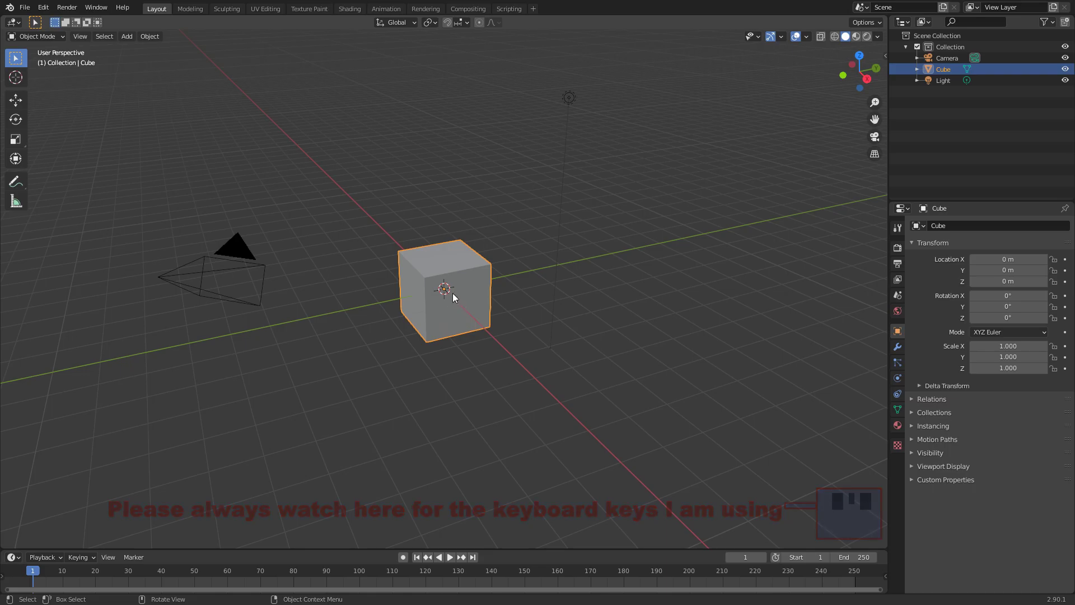
pyautogui.press('Delete')
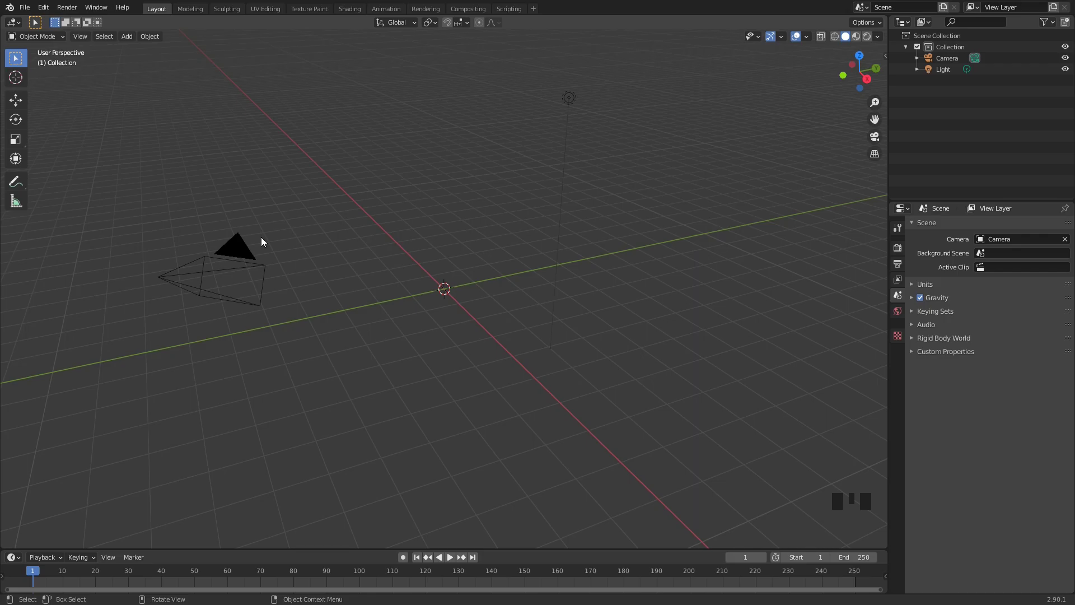
# Select the camera and the light one after the other to examine these default objects.
pyautogui.click(244, 246)
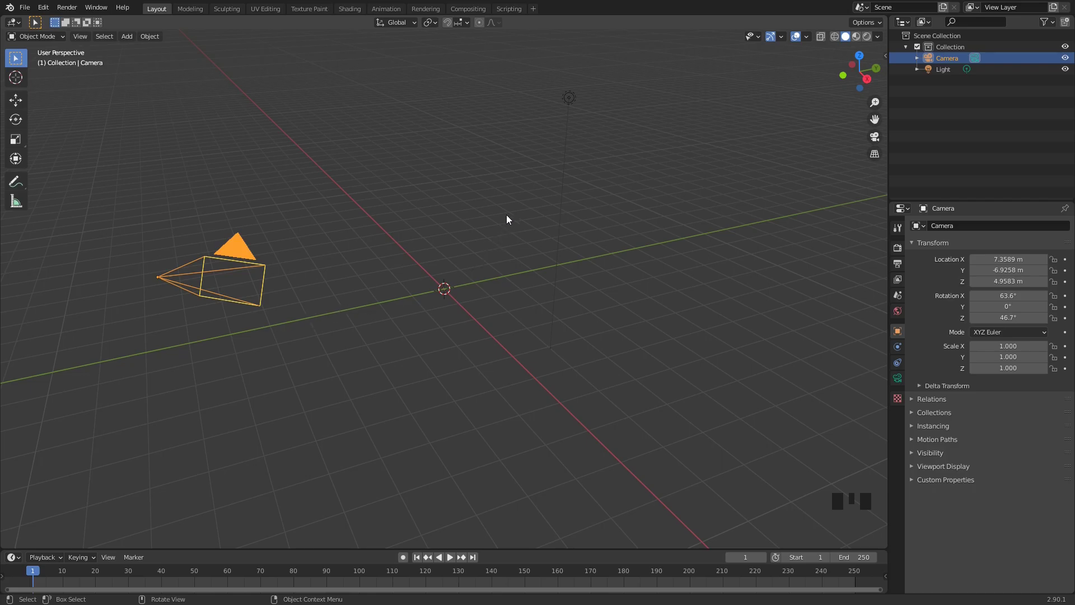
pyautogui.click(570, 100)
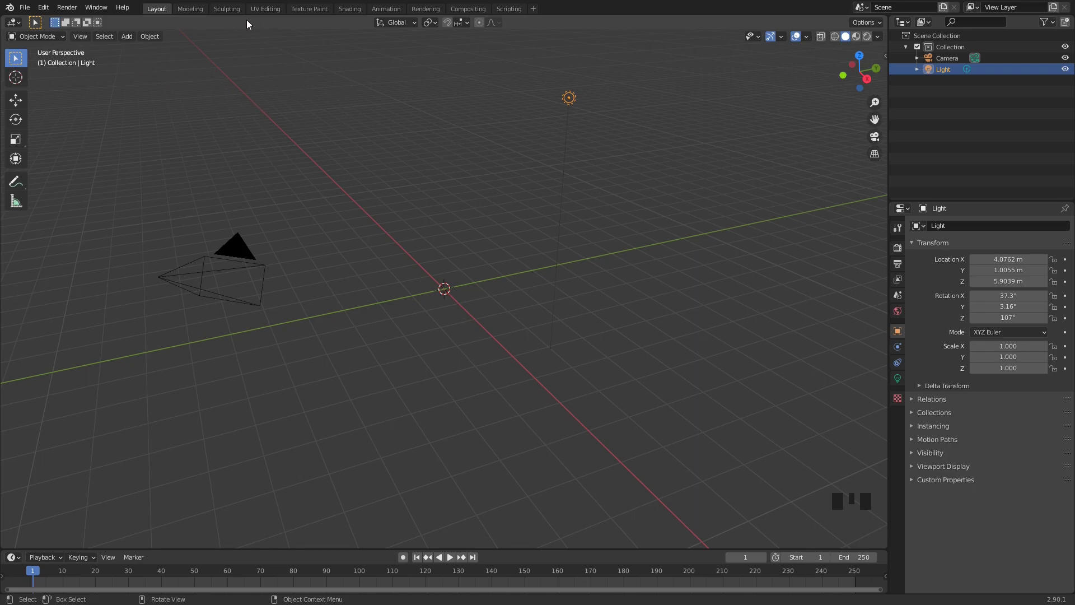
# Add a cube mesh at the world origin and delete it again.
pyautogui.click(130, 37)
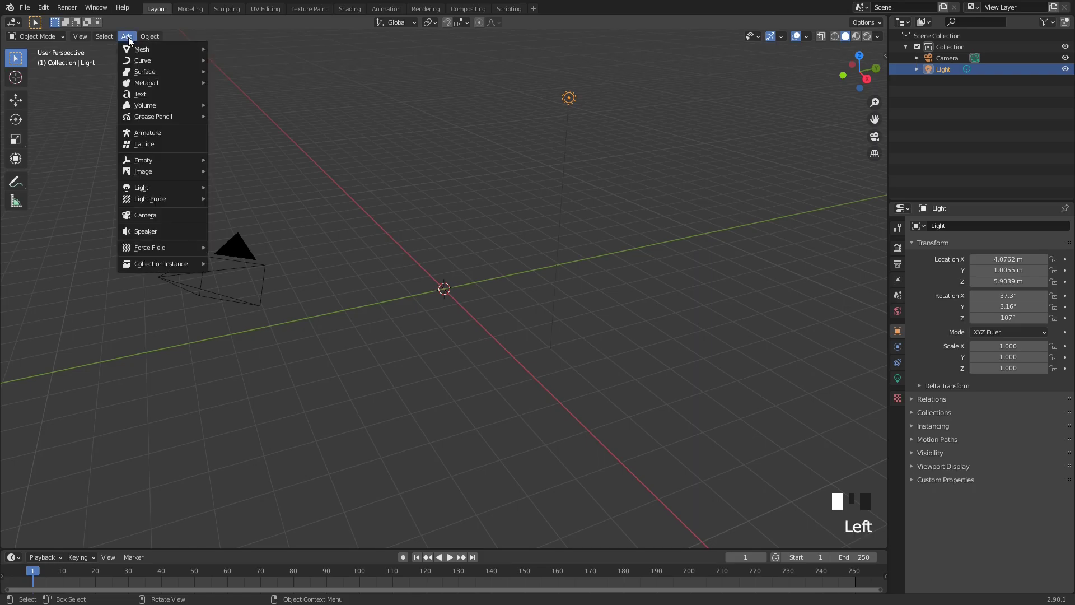
pyautogui.moveTo(129, 49)
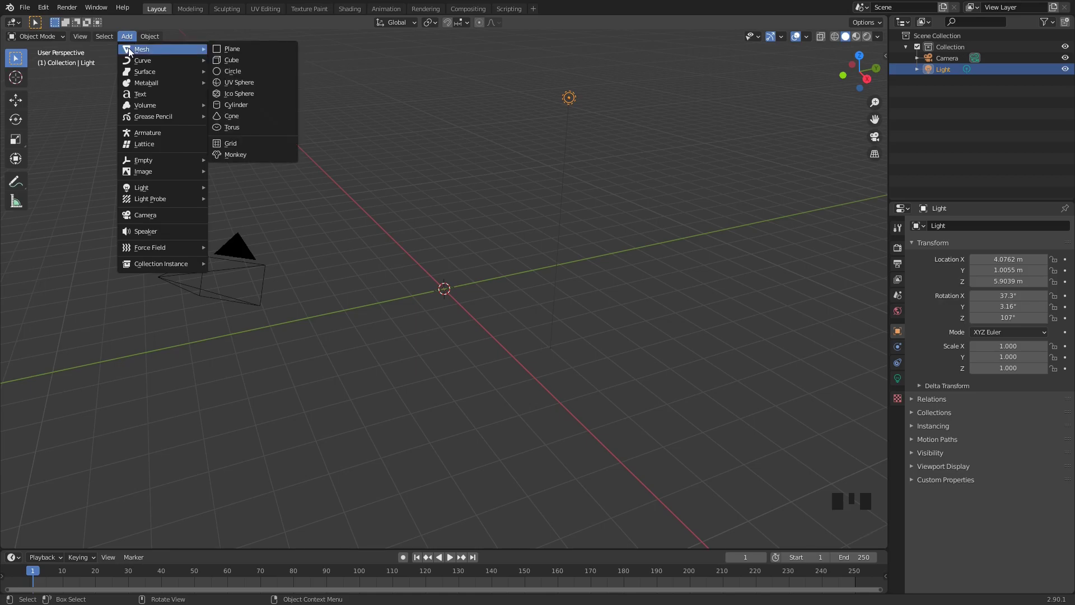
pyautogui.click(239, 62)
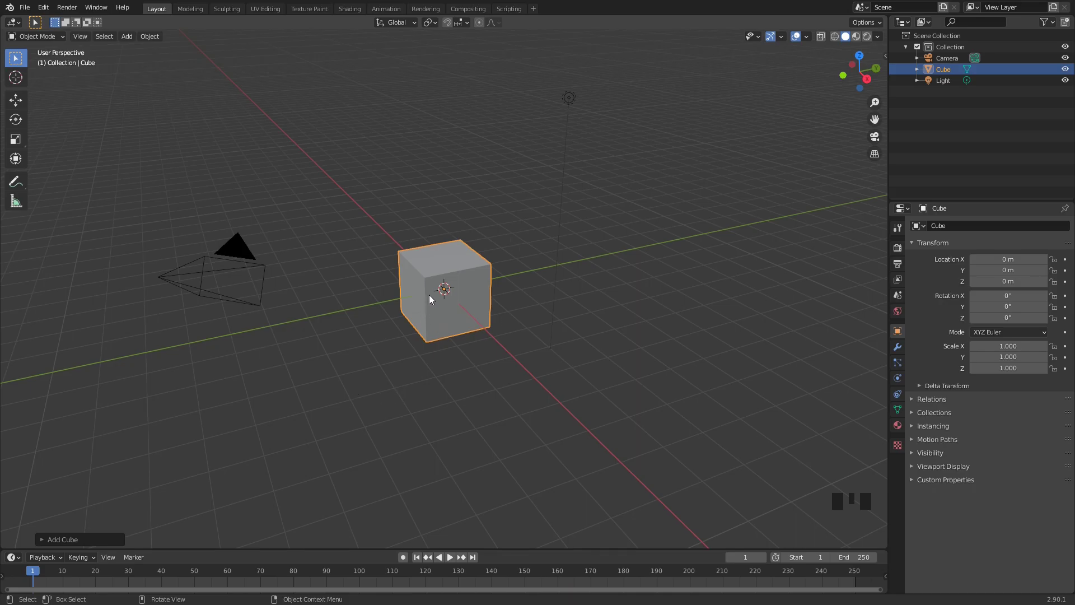
pyautogui.press('Delete')
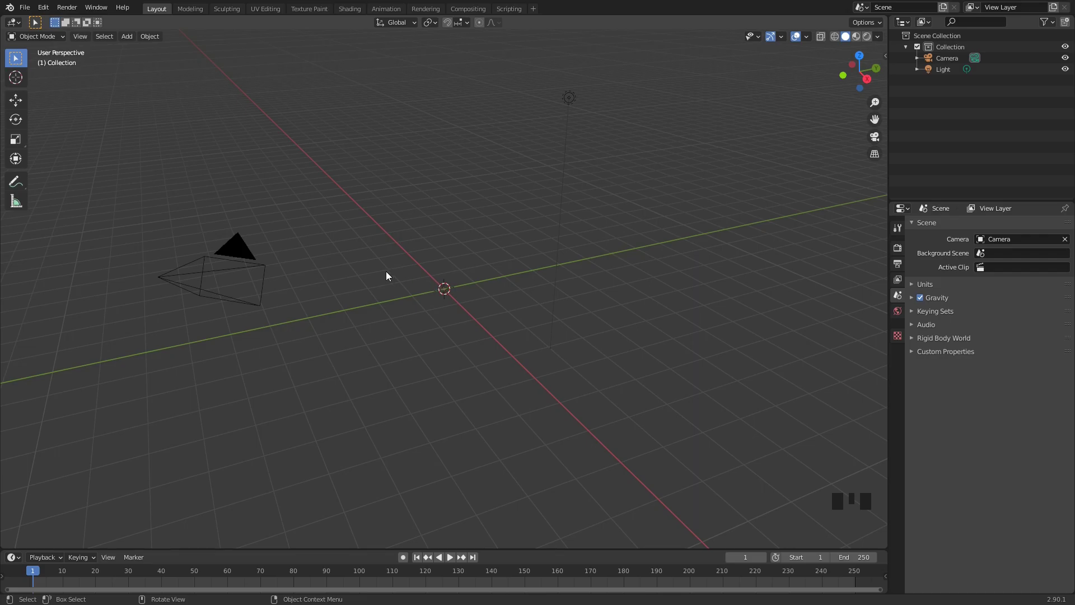
# Place the 3D cursor with the Cursor tool at about X 1.0 m, Y 6.8 m, Z 3.7 m.
pyautogui.click(15, 83)
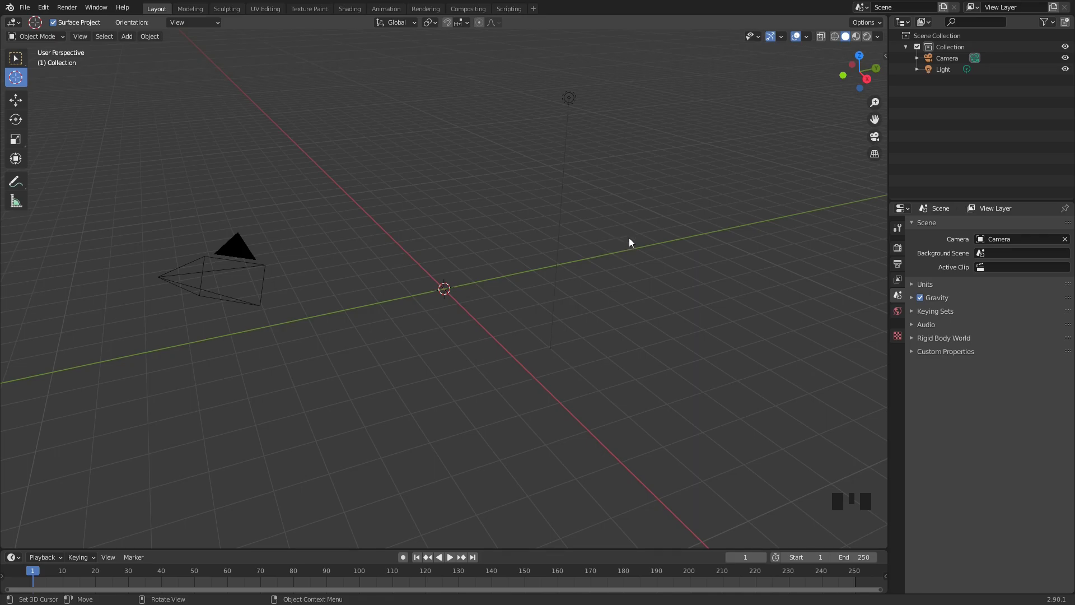
pyautogui.click(656, 230)
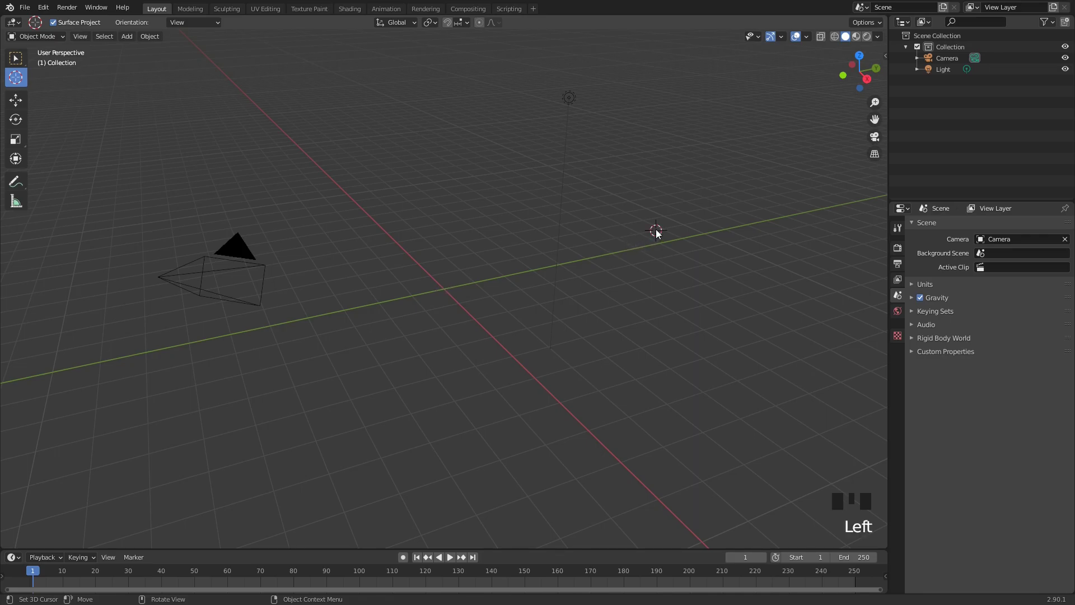
pyautogui.click(769, 141)
pyautogui.click(387, 332)
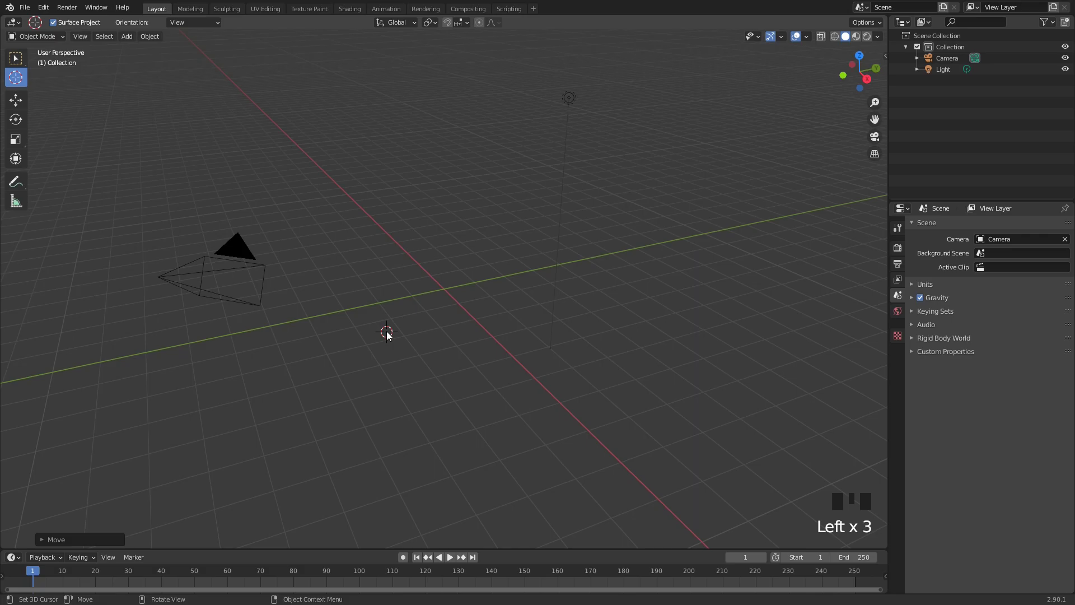
pyautogui.click(721, 166)
pyautogui.moveTo(721, 167); pyautogui.dragTo(694, 147)
# Add a trial cube mesh at the relocated 3D cursor and delete it again.
pyautogui.click(128, 37)
pyautogui.moveTo(142, 49)
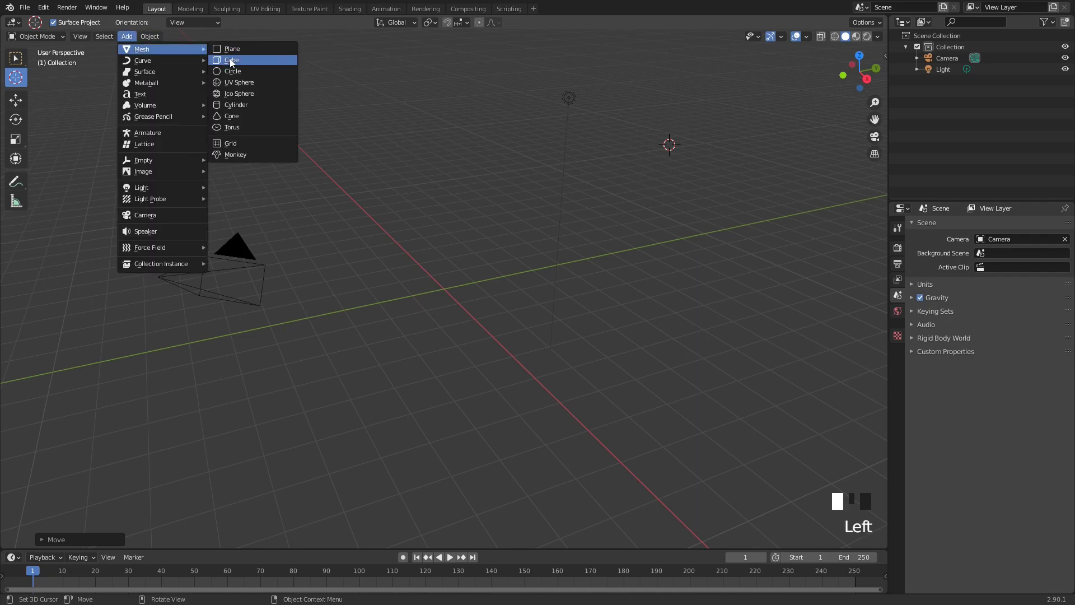
pyautogui.click(230, 60)
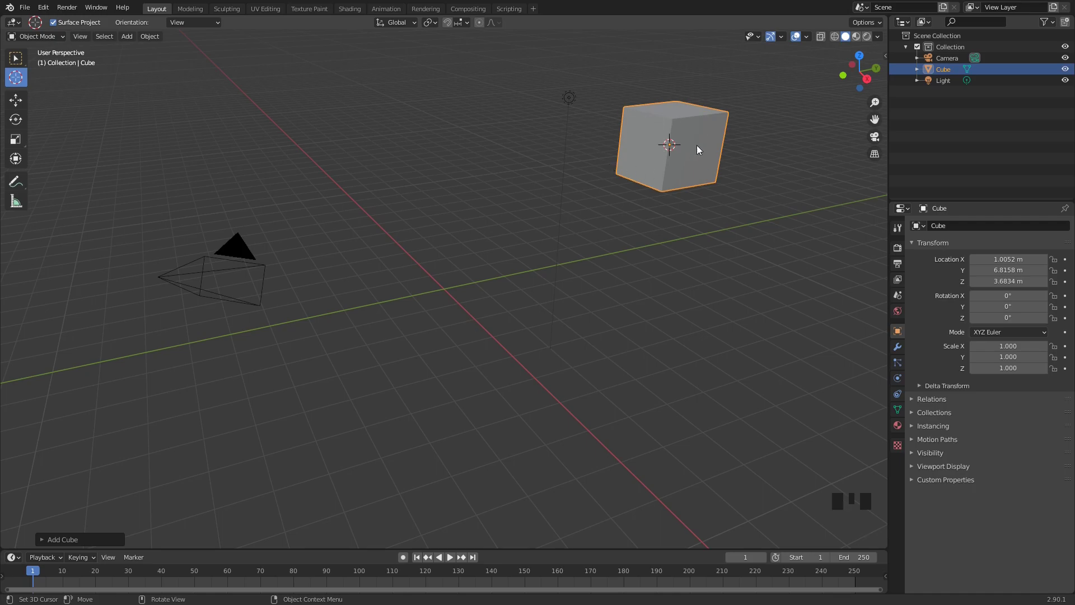
pyautogui.hotkey('ctrl', 'z')
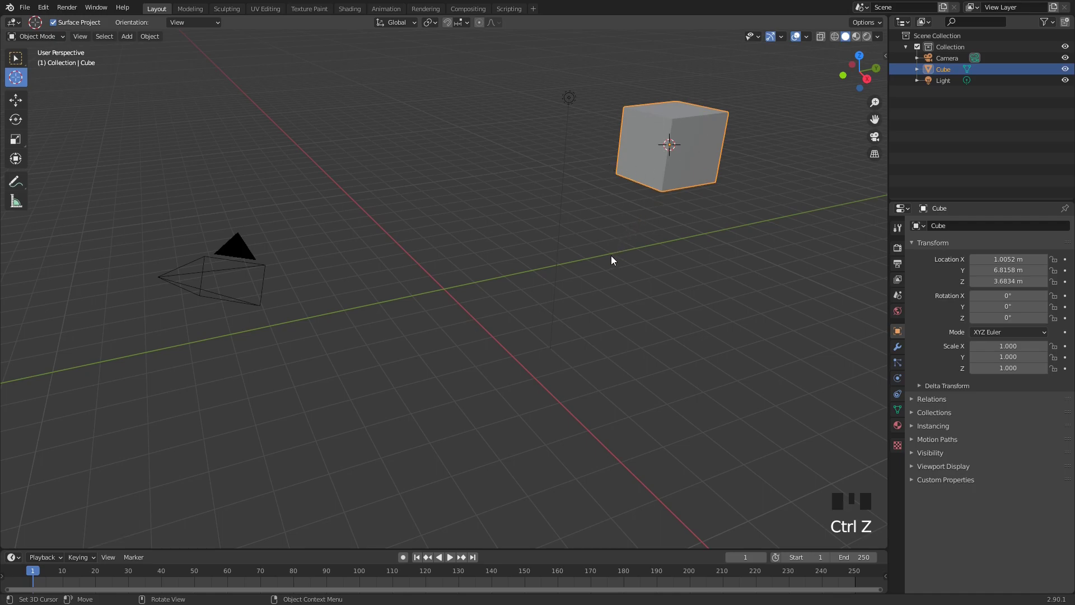
pyautogui.press('Delete')
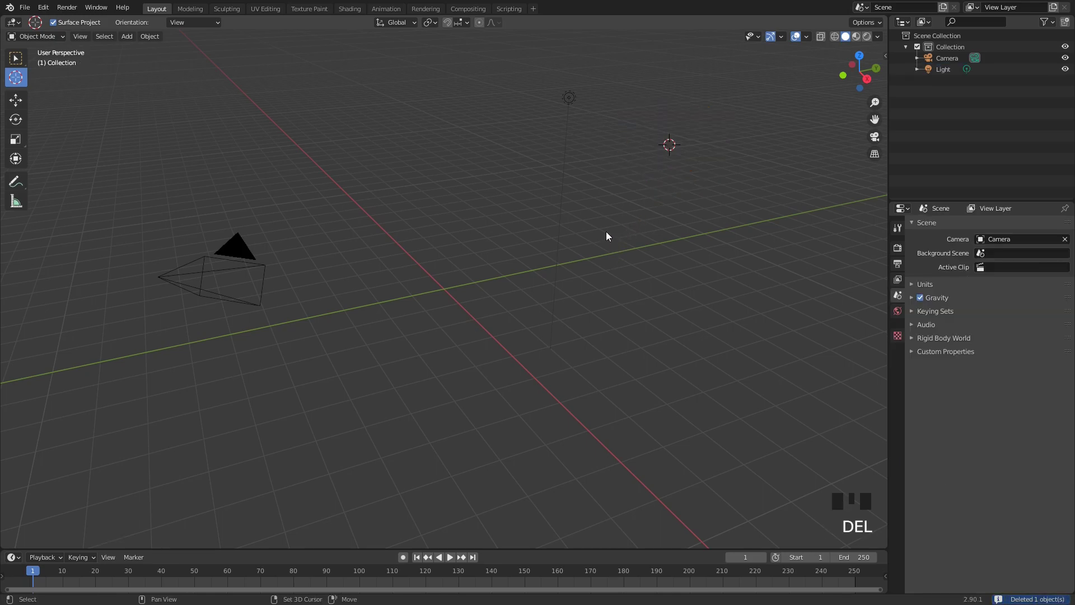
# Add a new cube mesh at the 3D cursor.
pyautogui.hotkey('shift', 'a')
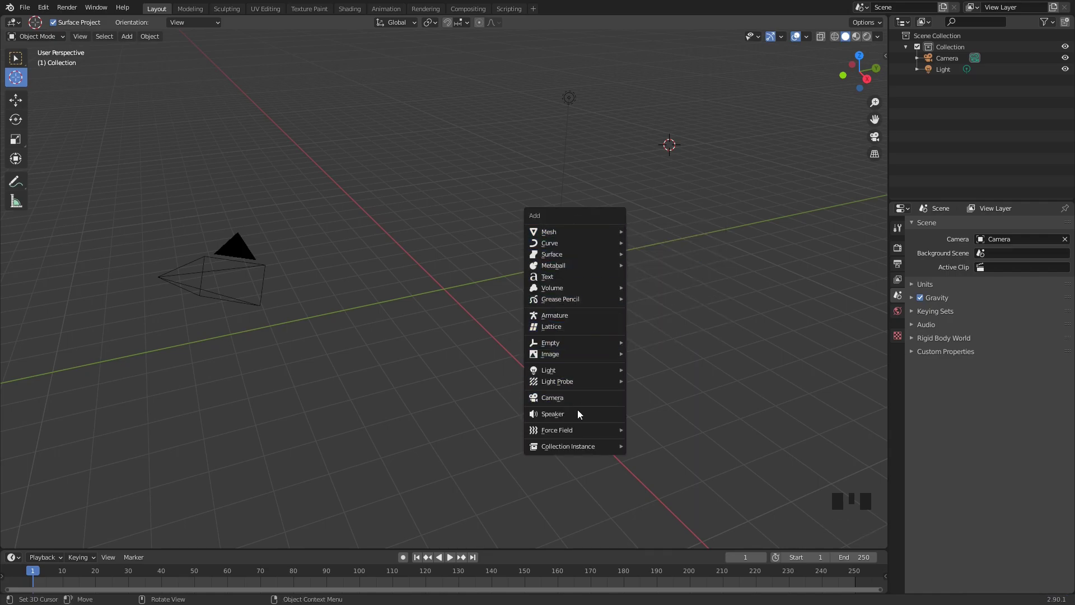
pyautogui.moveTo(573, 233)
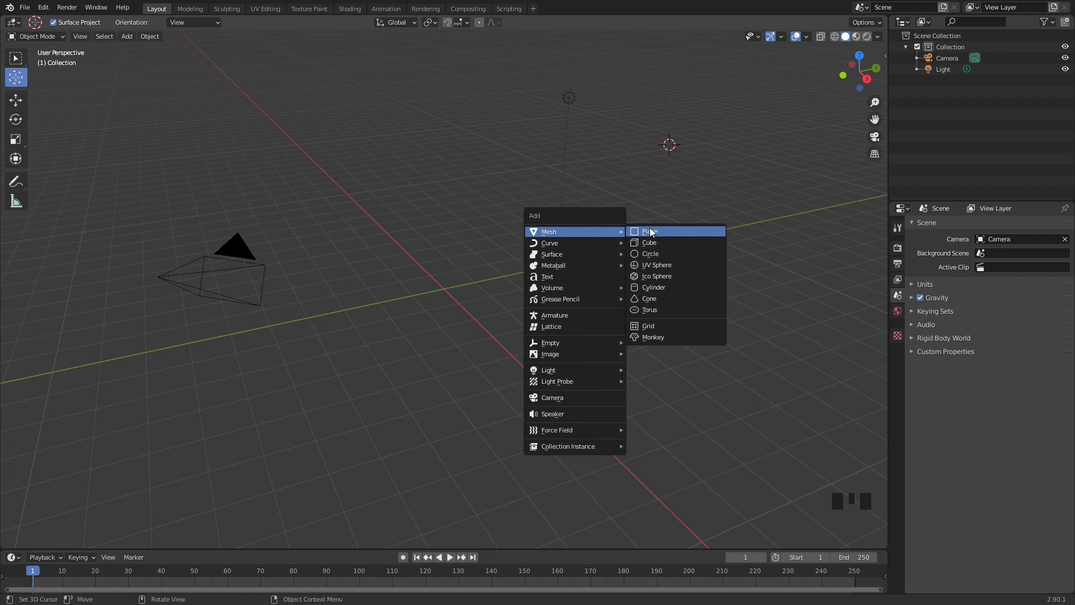
pyautogui.click(658, 247)
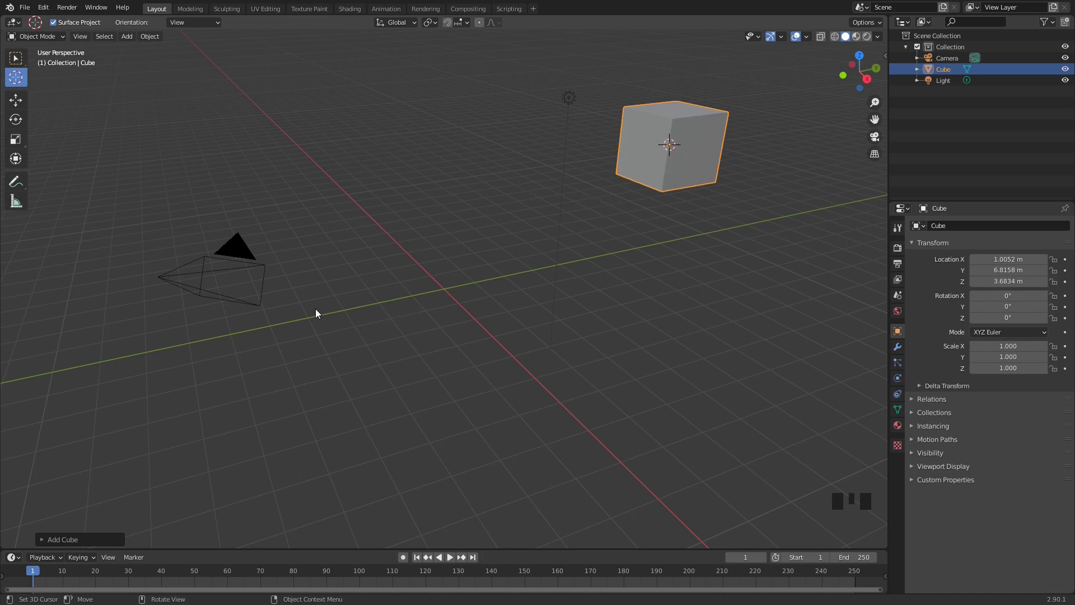
# Try moving the cube along the X, Y and Z axes individually with the Move tool's axis handles.
pyautogui.click(8, 103)
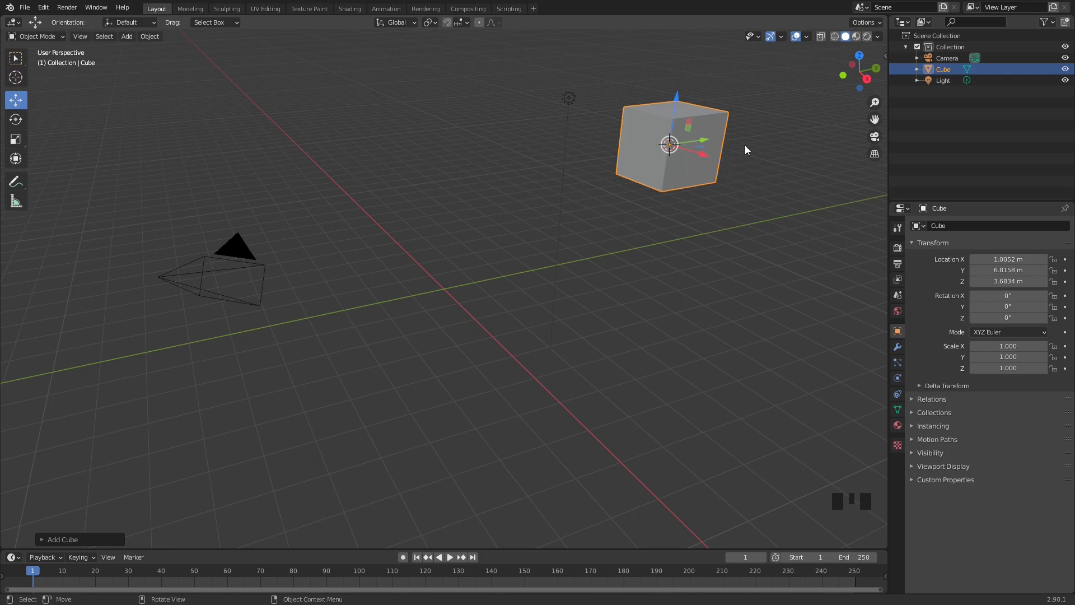
pyautogui.click(616, 210)
pyautogui.click(670, 149)
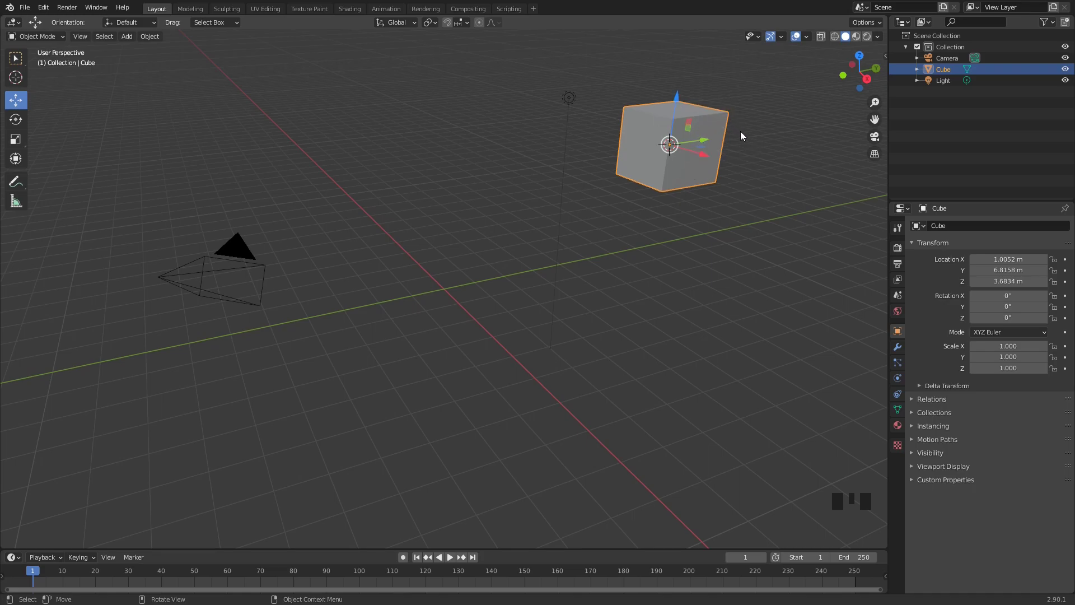
pyautogui.click(702, 156)
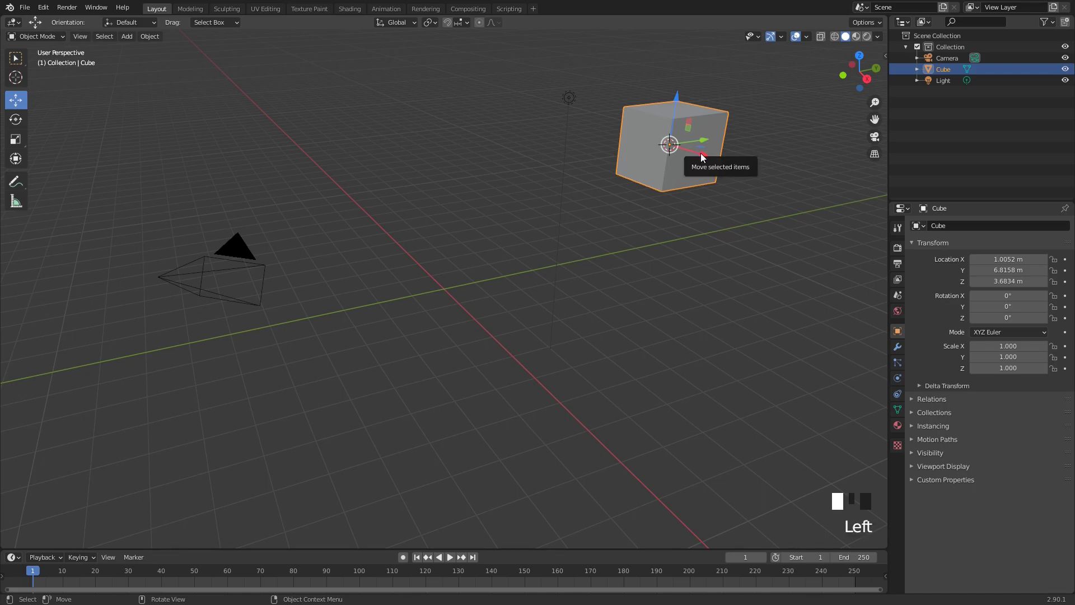
pyautogui.moveTo(702, 156); pyautogui.dragTo(741, 226)
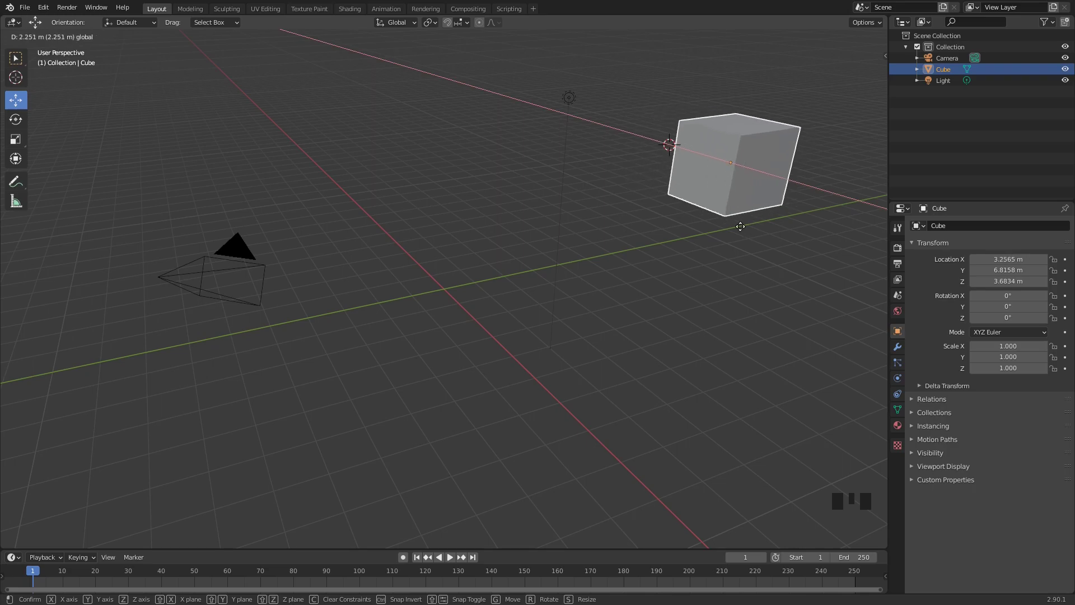
pyautogui.rightClick(740, 226)
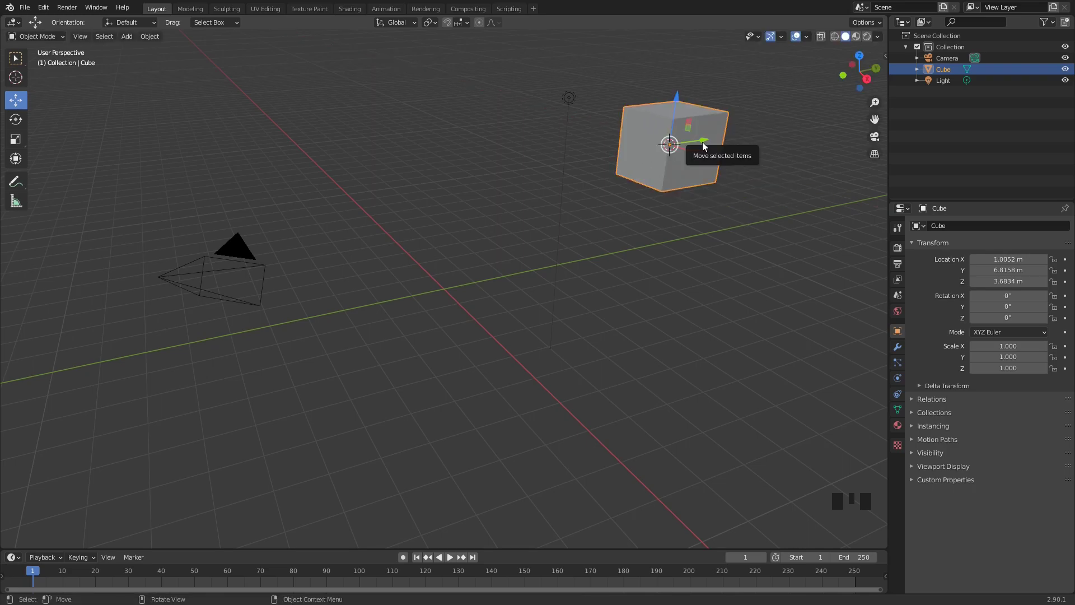
pyautogui.moveTo(700, 140); pyautogui.dragTo(438, 190)
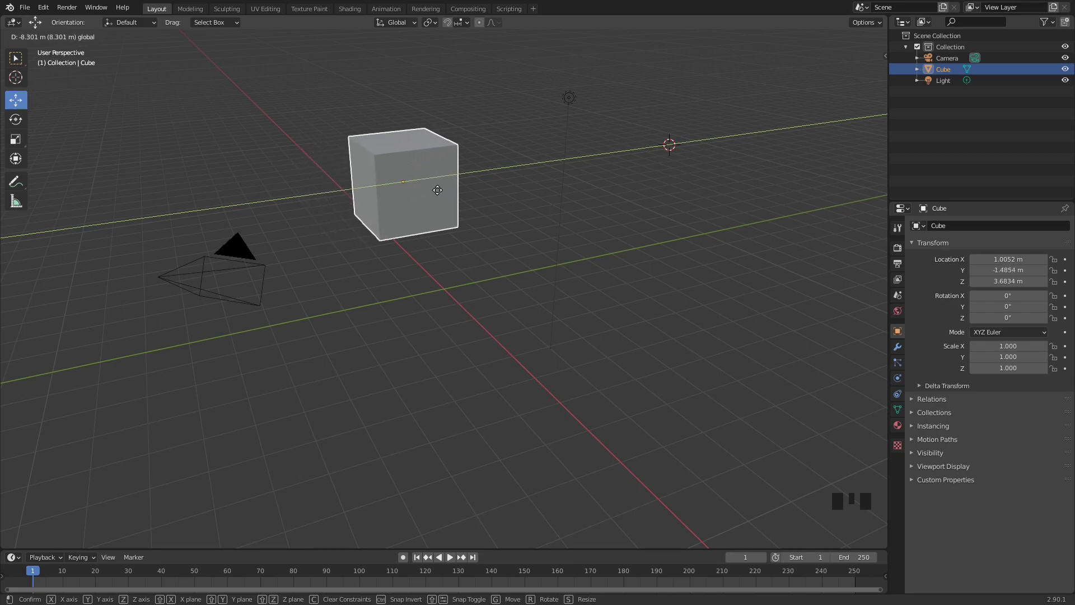
pyautogui.press('Escape')
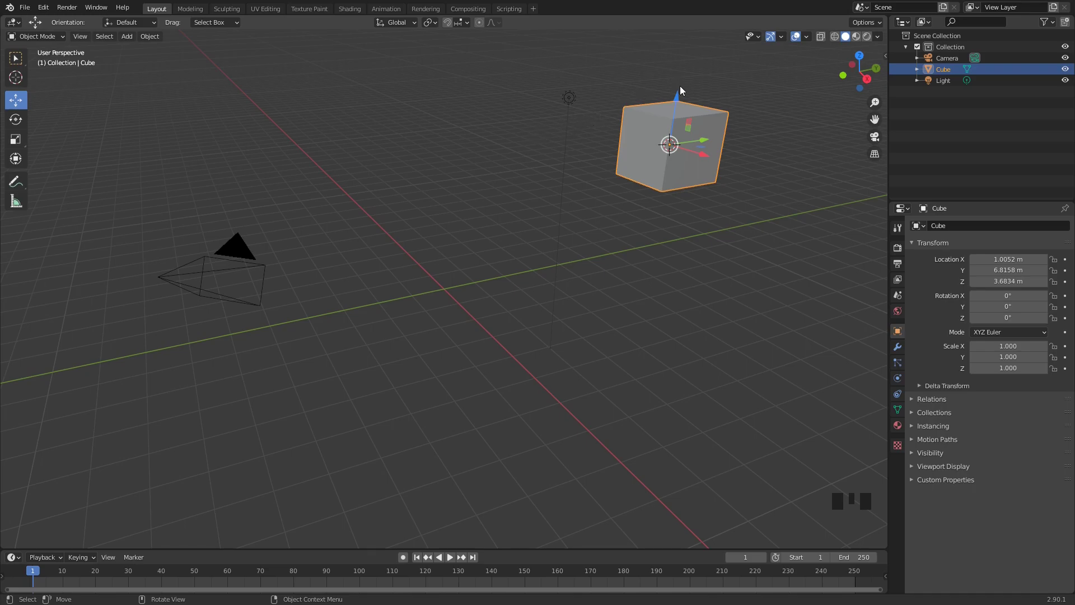
pyautogui.moveTo(677, 100); pyautogui.dragTo(642, 265)
pyautogui.rightClick(642, 264)
# Move the cube freely to about X -1.0 m, Y 0 m, Z 1.8 m.
pyautogui.press('g')
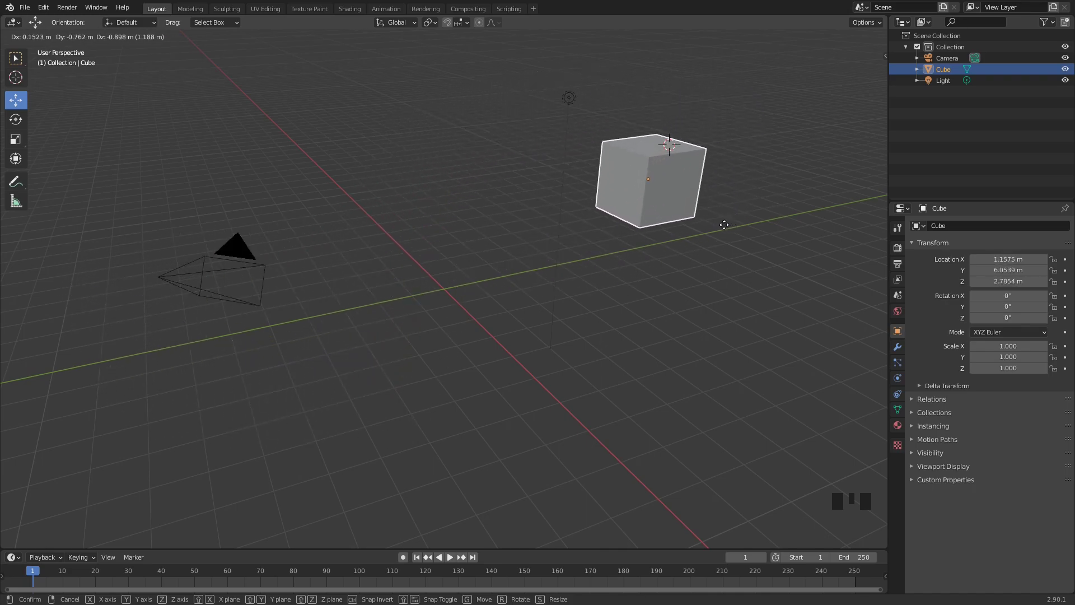
pyautogui.click(508, 265)
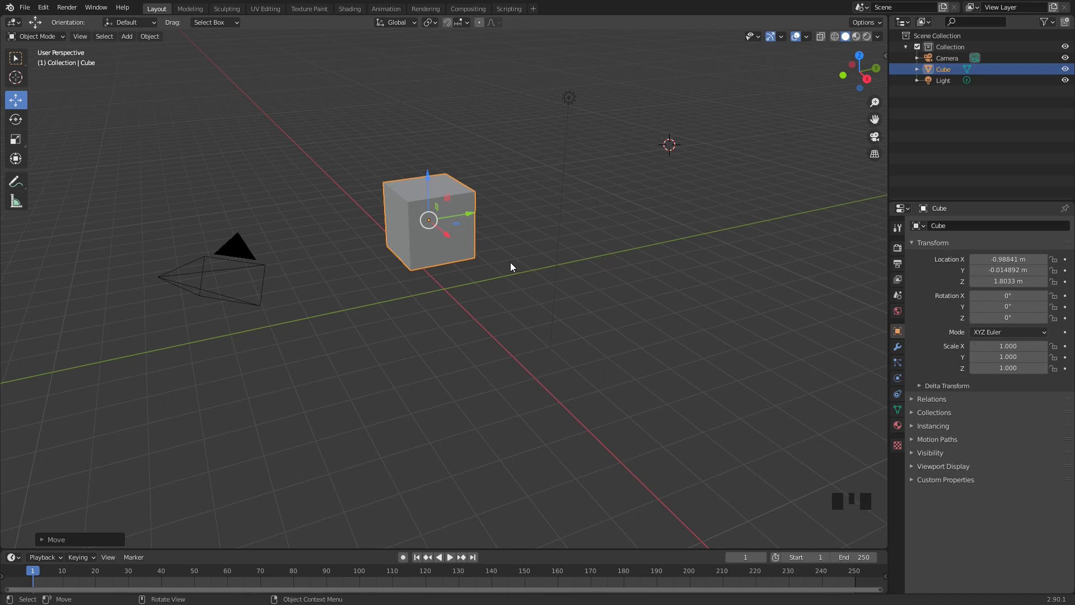
# Try moving the cube constrained to the global X, Y and Z axes, and freely with the Move gizmo's centre handle.
pyautogui.press('g')
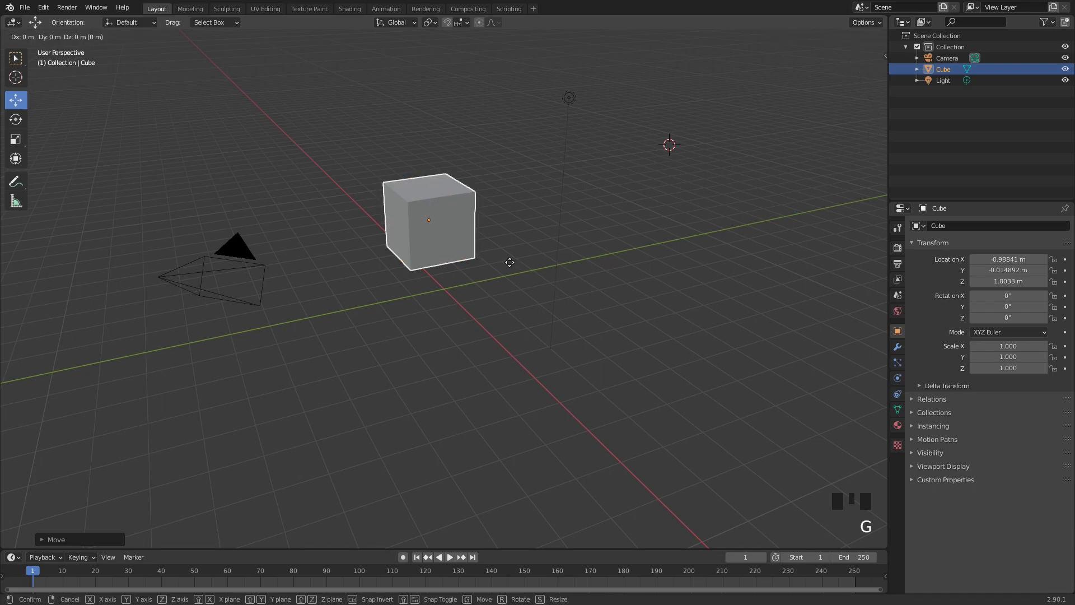
pyautogui.press('x')
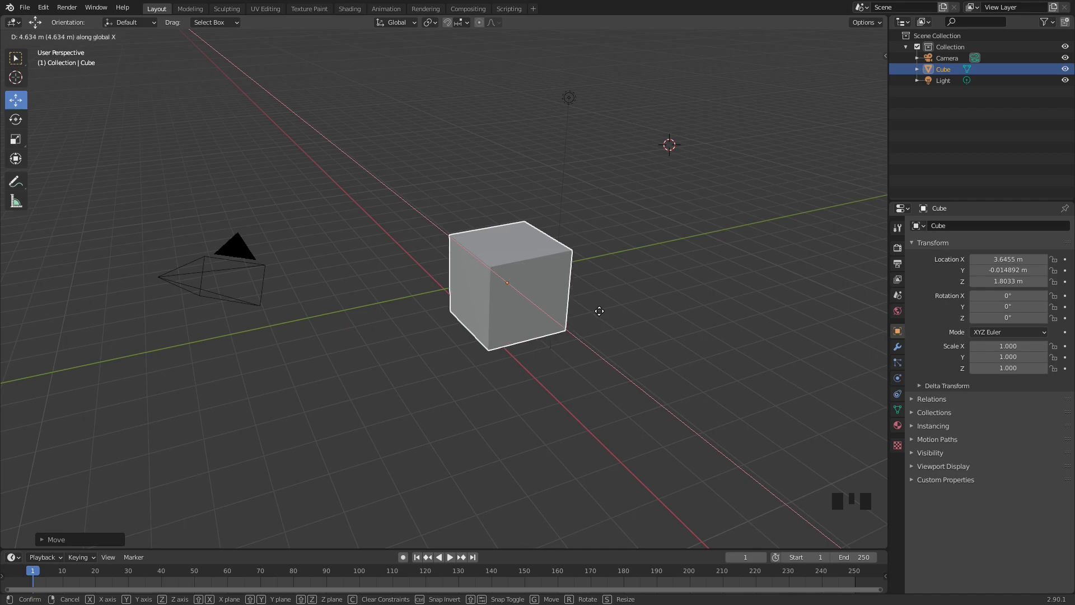
pyautogui.press('y')
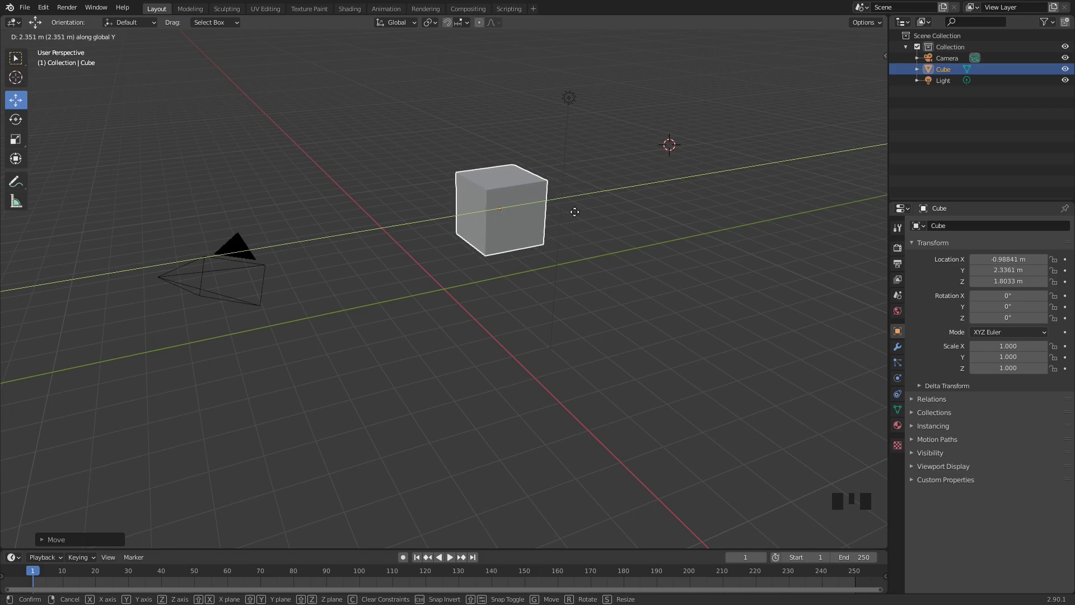
pyautogui.press('z')
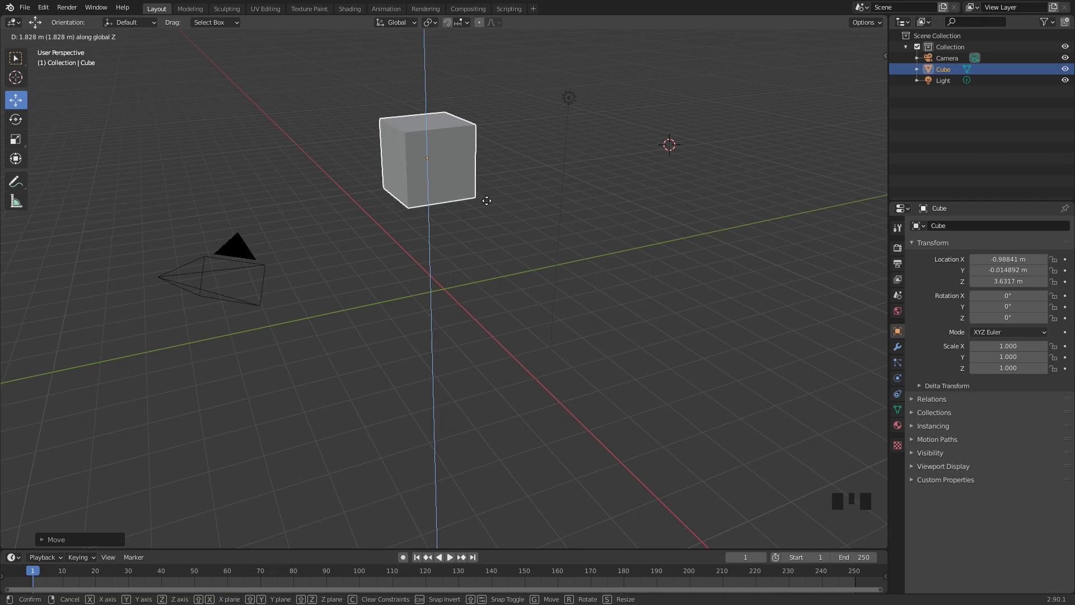
pyautogui.press('Escape')
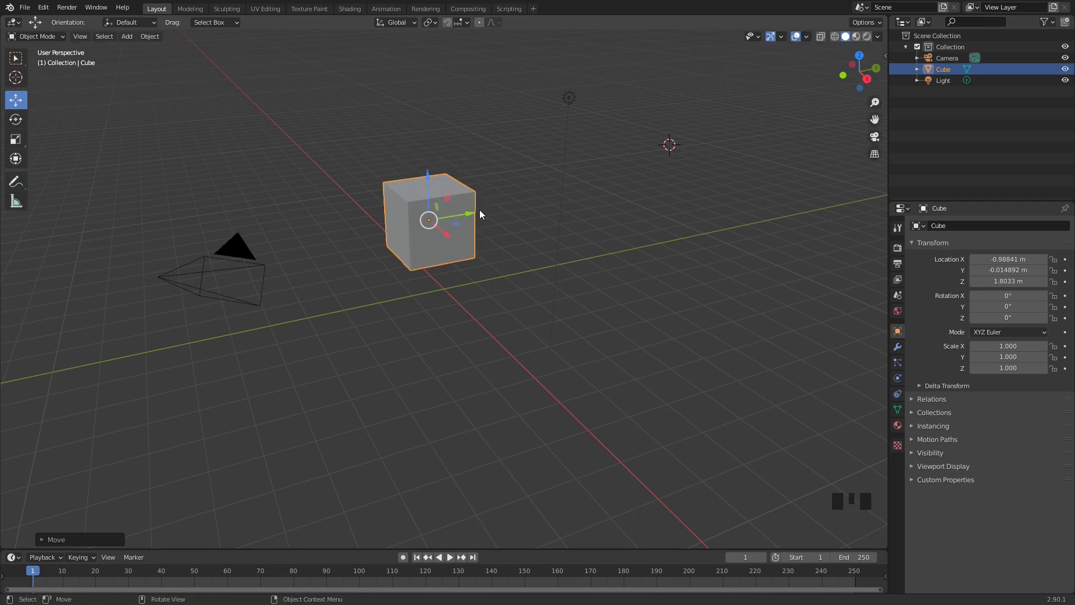
pyautogui.moveTo(431, 220); pyautogui.dragTo(425, 196)
pyautogui.rightClick(425, 197)
# Try rotating the cube with the Rotate tool about the X, Y and Z axes and about the view axis.
pyautogui.click(16, 120)
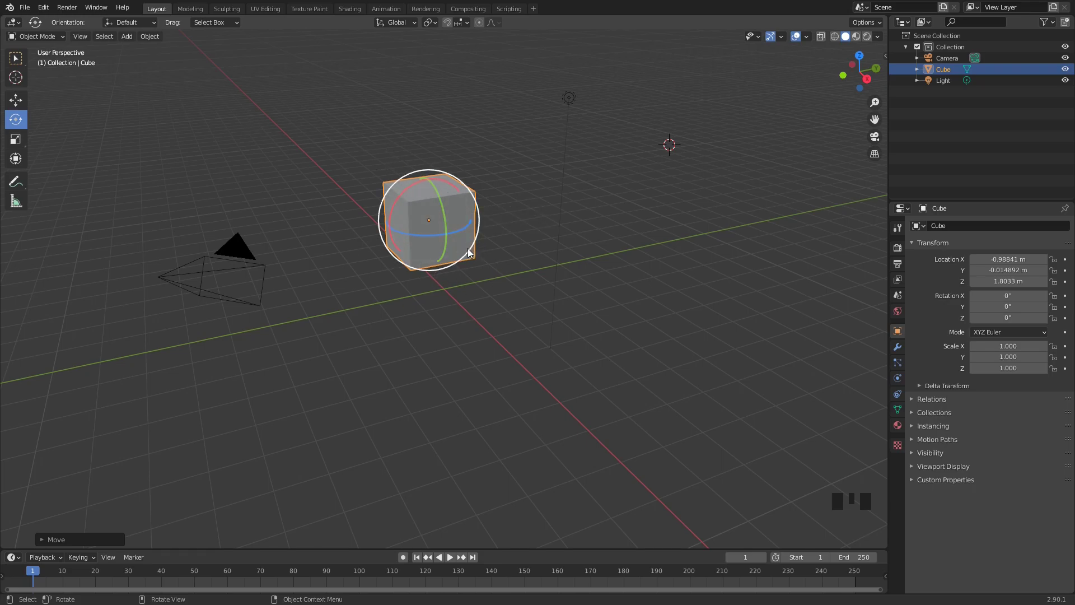
pyautogui.click(509, 265)
pyautogui.click(461, 199)
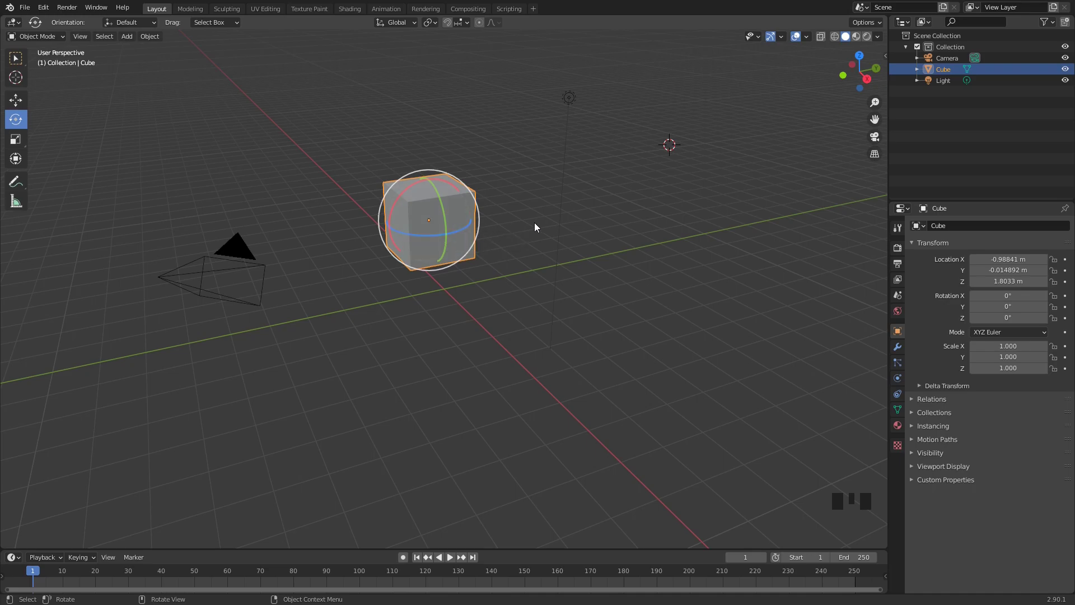
pyautogui.moveTo(455, 185); pyautogui.dragTo(535, 142)
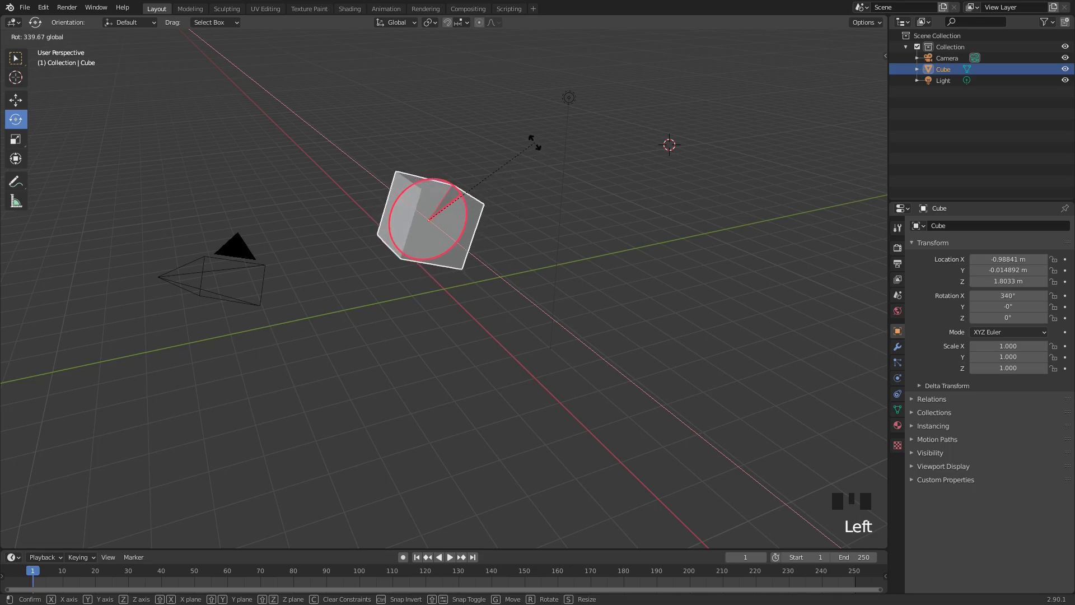
pyautogui.rightClick(535, 142)
pyautogui.moveTo(438, 194); pyautogui.dragTo(465, 148)
pyautogui.rightClick(465, 148)
pyautogui.moveTo(415, 231); pyautogui.dragTo(465, 220)
pyautogui.rightClick(464, 219)
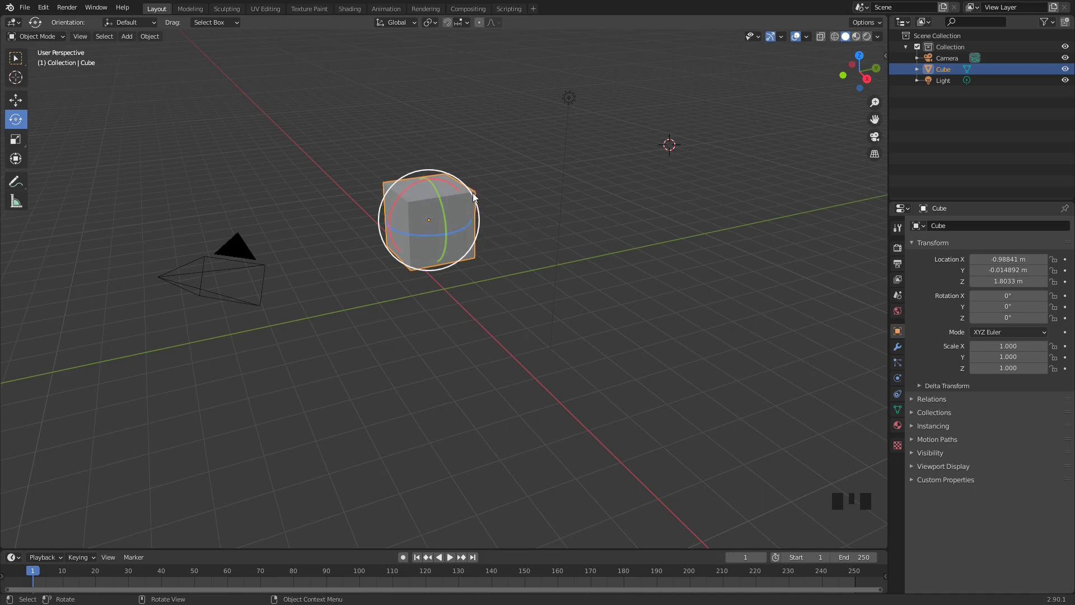
pyautogui.moveTo(473, 192); pyautogui.dragTo(434, 189)
pyautogui.moveTo(469, 159); pyautogui.dragTo(499, 208)
pyautogui.rightClick(499, 207)
# Show the cube's transform values inside the 3D viewport and try rotating the cube freely in trackball fashion.
pyautogui.click(884, 57)
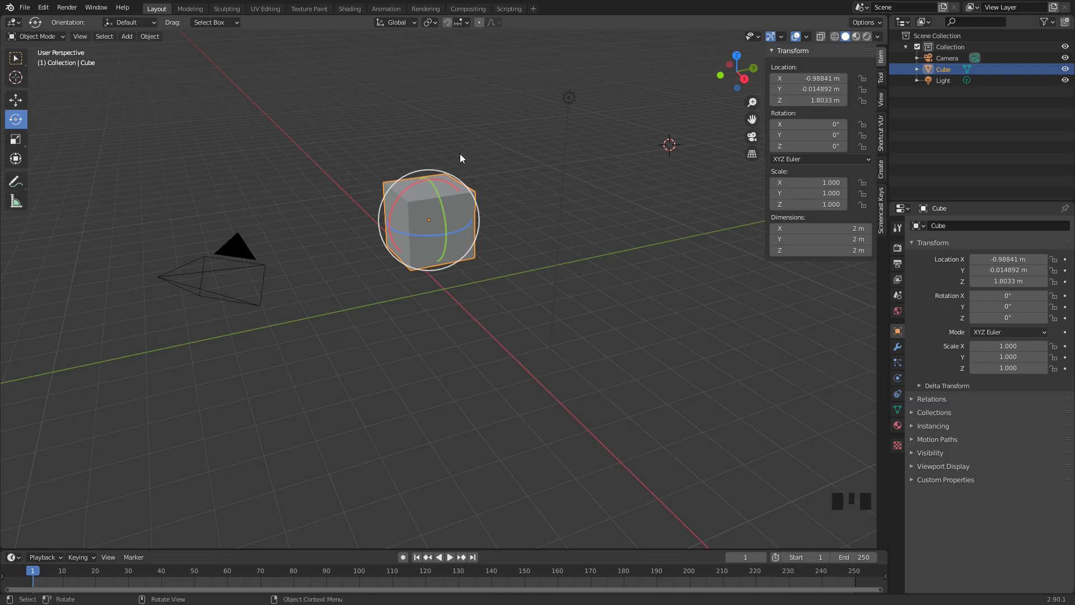
pyautogui.moveTo(417, 183); pyautogui.dragTo(353, 161)
pyautogui.rightClick(410, 246)
pyautogui.rightClick(352, 162)
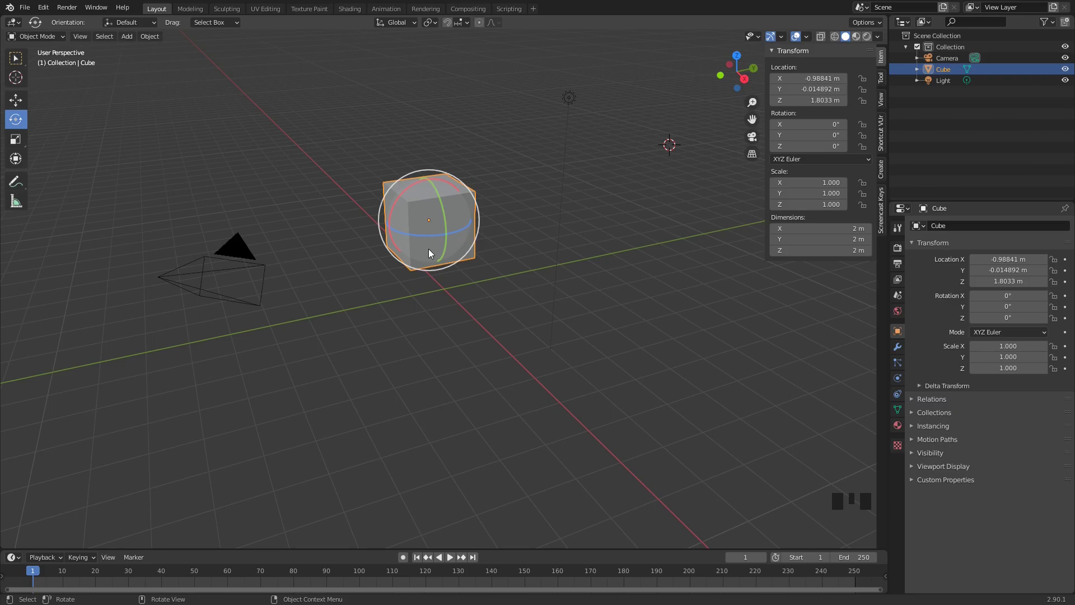
pyautogui.moveTo(428, 250); pyautogui.dragTo(495, 161)
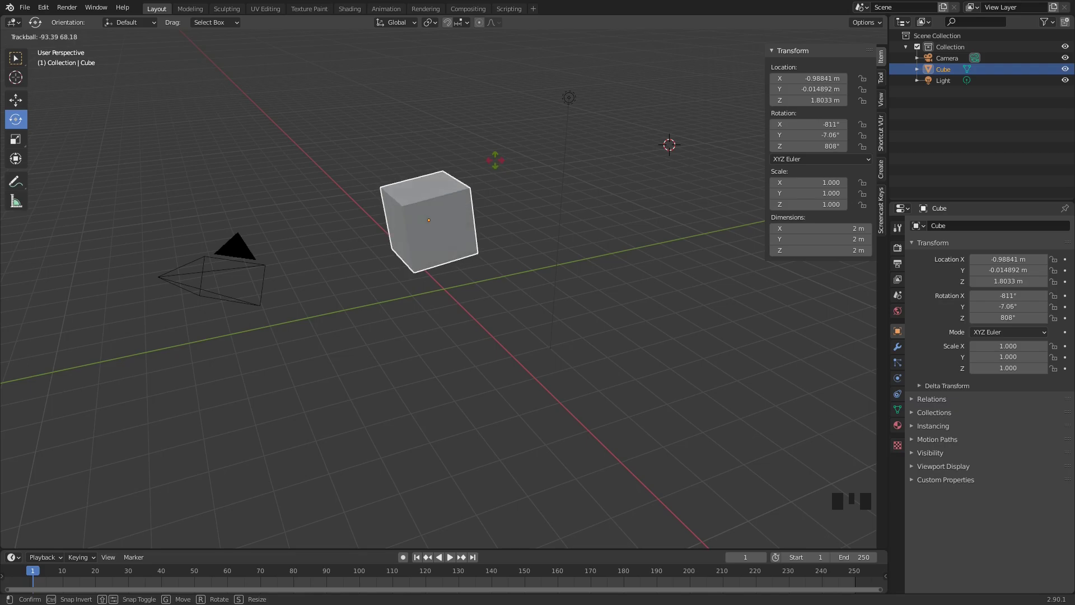
pyautogui.moveTo(495, 160); pyautogui.dragTo(494, 161)
pyautogui.press('Escape')
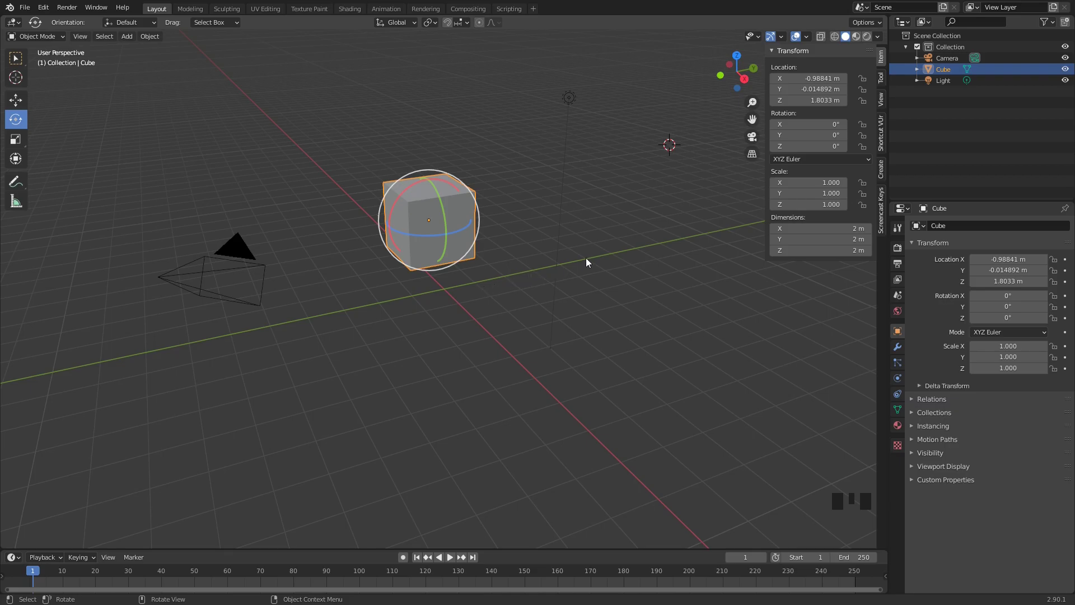
# Try rotating the cube about the view axis, and constrained to the global X, Y and Z axes.
pyautogui.press('r')
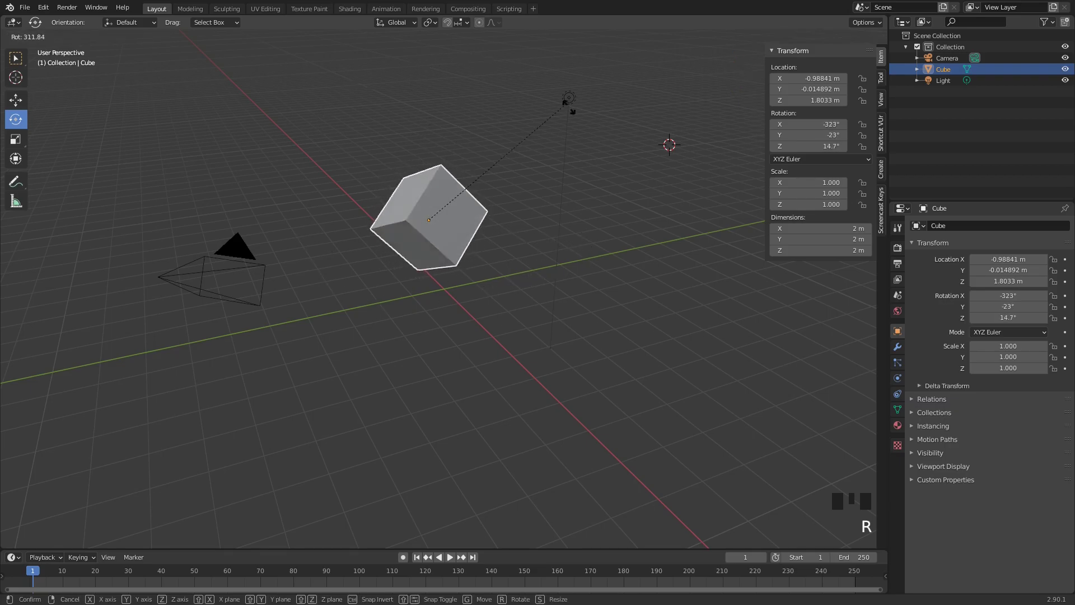
pyautogui.rightClick(495, 157)
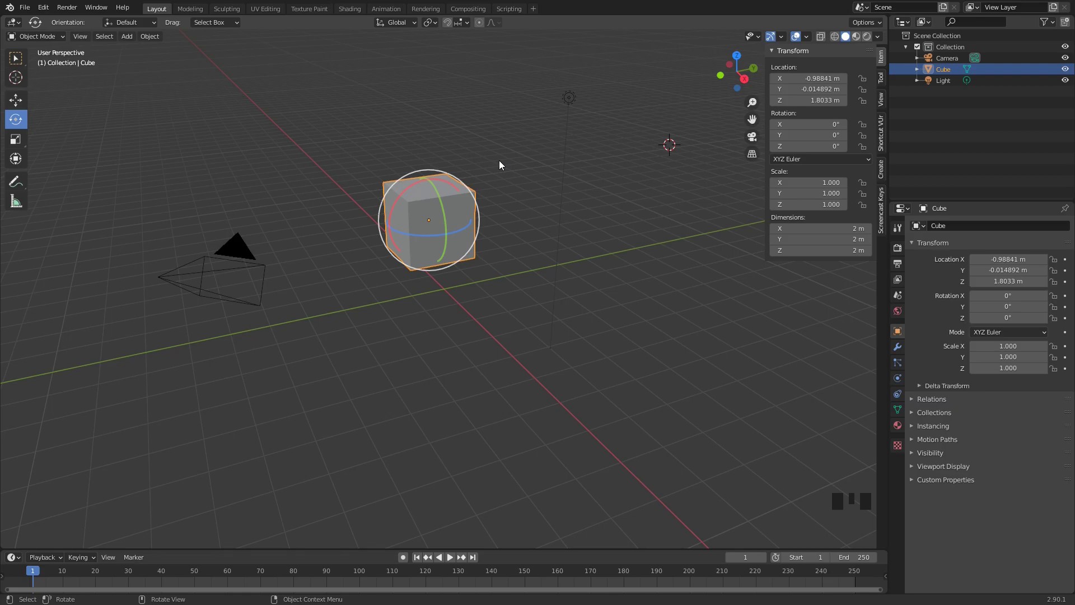
pyautogui.press('r')
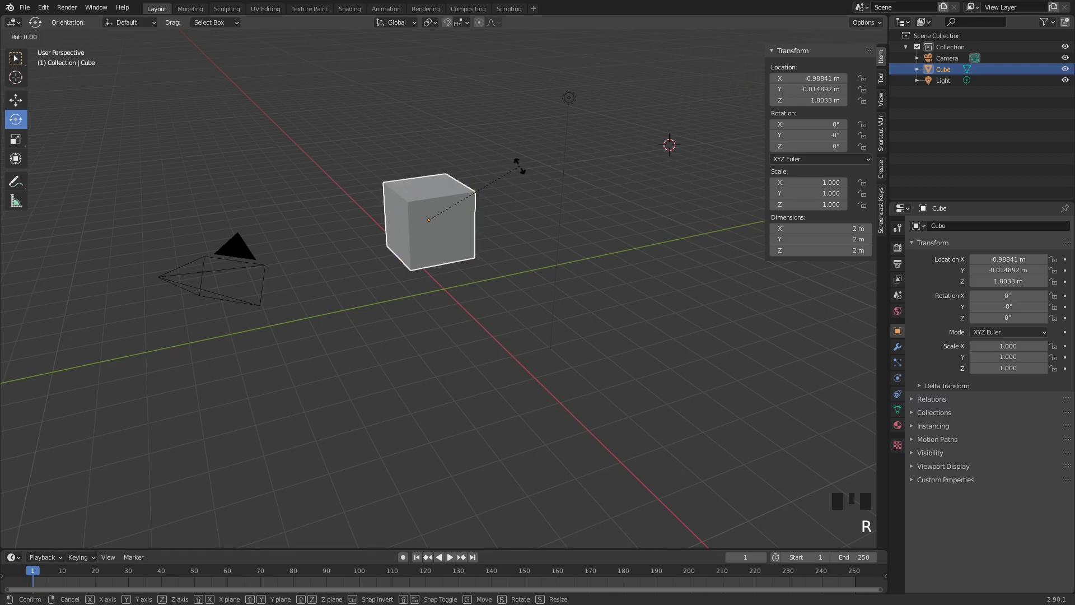
pyautogui.press('x')
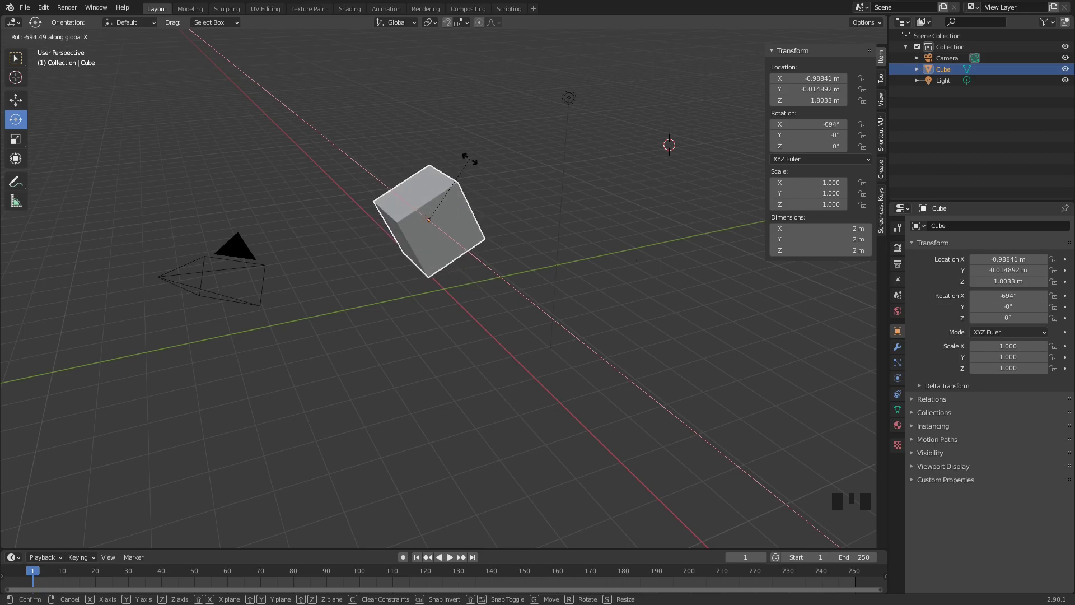
pyautogui.press('y')
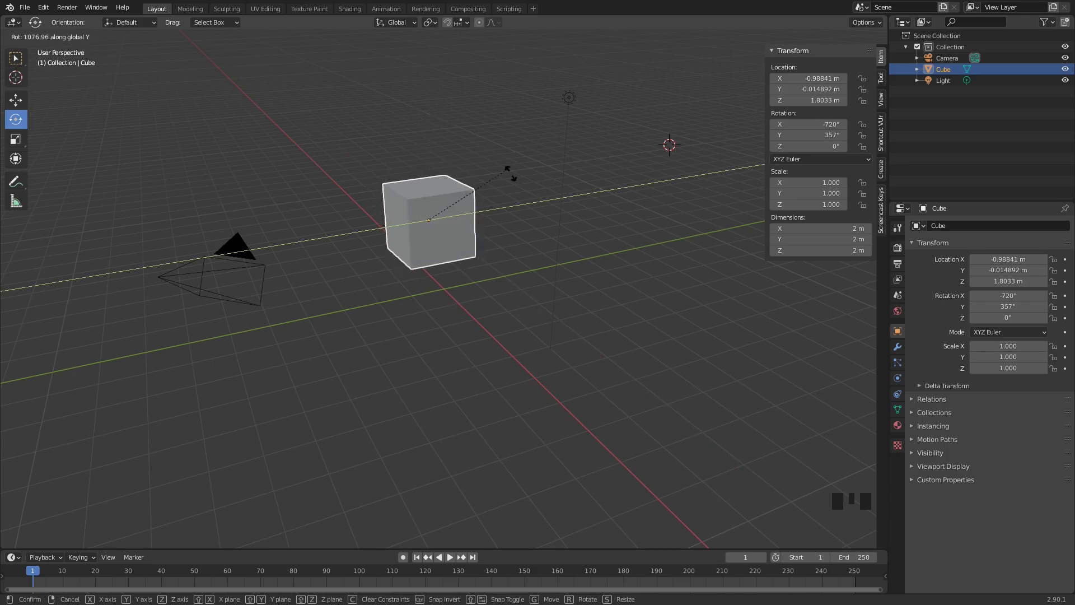
pyautogui.press('z')
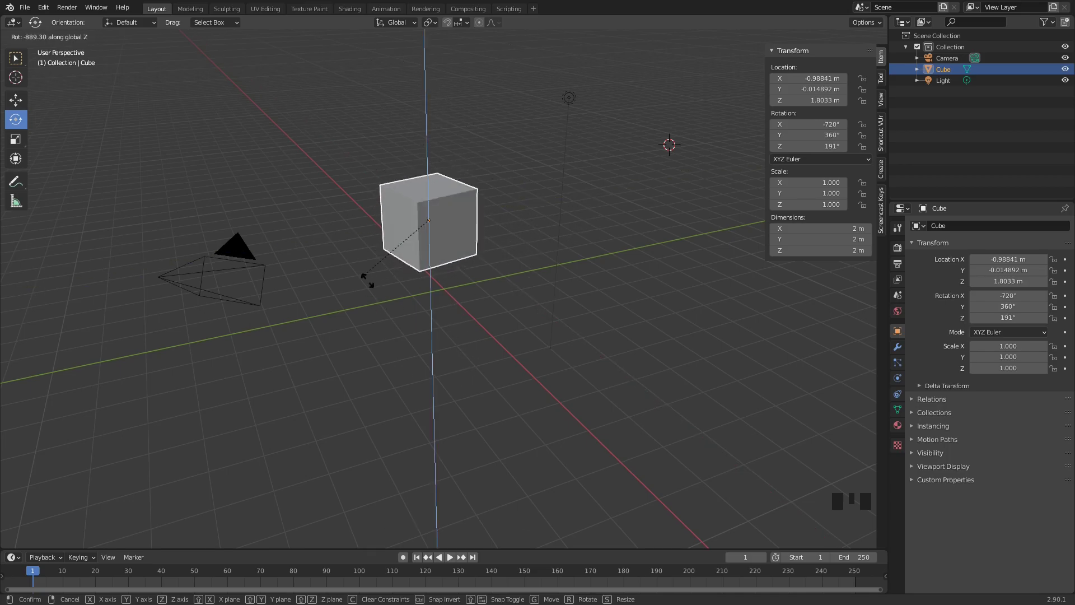
pyautogui.rightClick(493, 278)
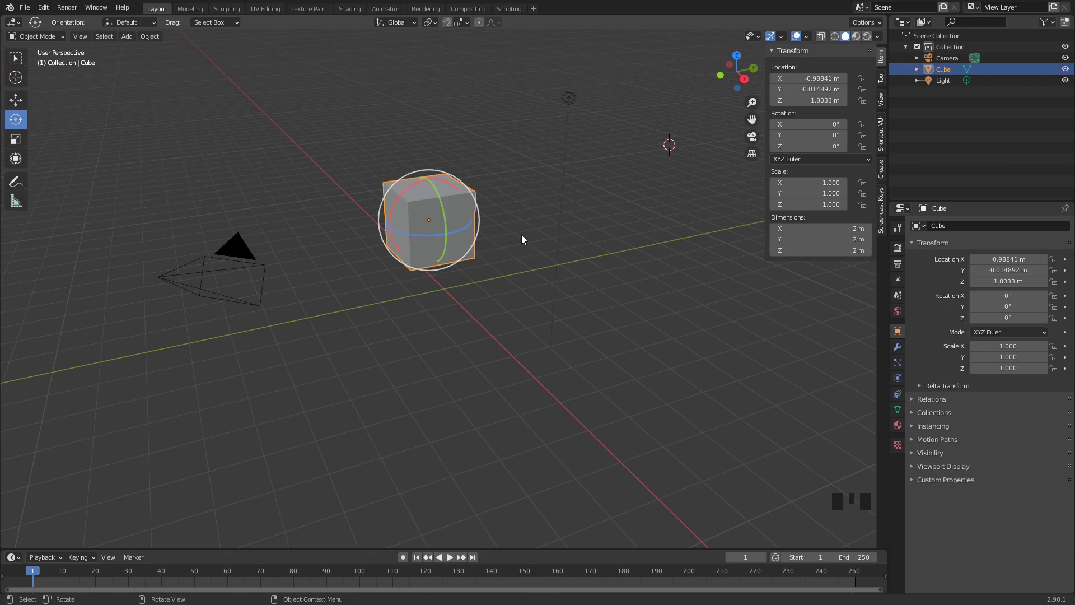
# Try scaling the cube along single axes and uniformly with the Scale tool, and uniformly with the direct Scale command.
pyautogui.click(16, 141)
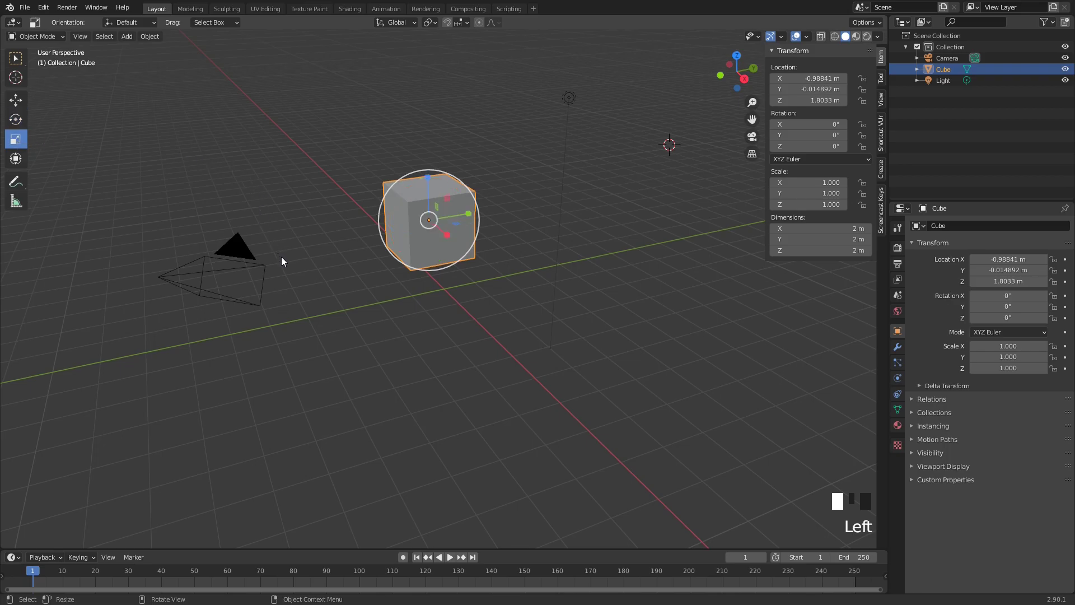
pyautogui.click(324, 275)
pyautogui.click(470, 200)
pyautogui.moveTo(445, 234); pyautogui.dragTo(522, 320)
pyautogui.rightClick(523, 321)
pyautogui.moveTo(468, 217); pyautogui.dragTo(432, 49)
pyautogui.rightClick(451, 200)
pyautogui.rightClick(431, 49)
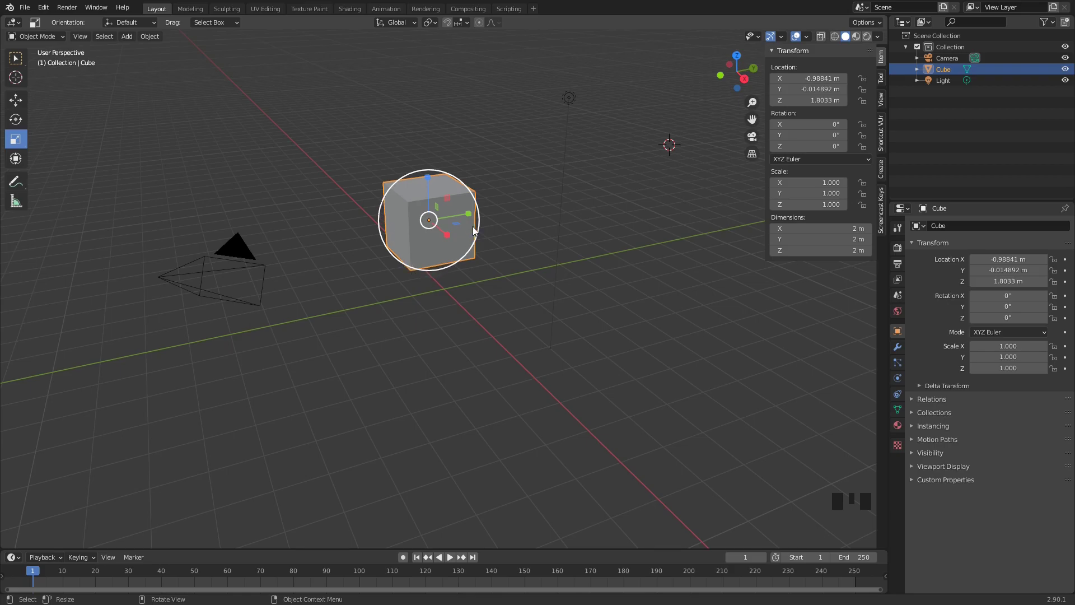
pyautogui.moveTo(392, 189); pyautogui.dragTo(190, 257)
pyautogui.rightClick(190, 256)
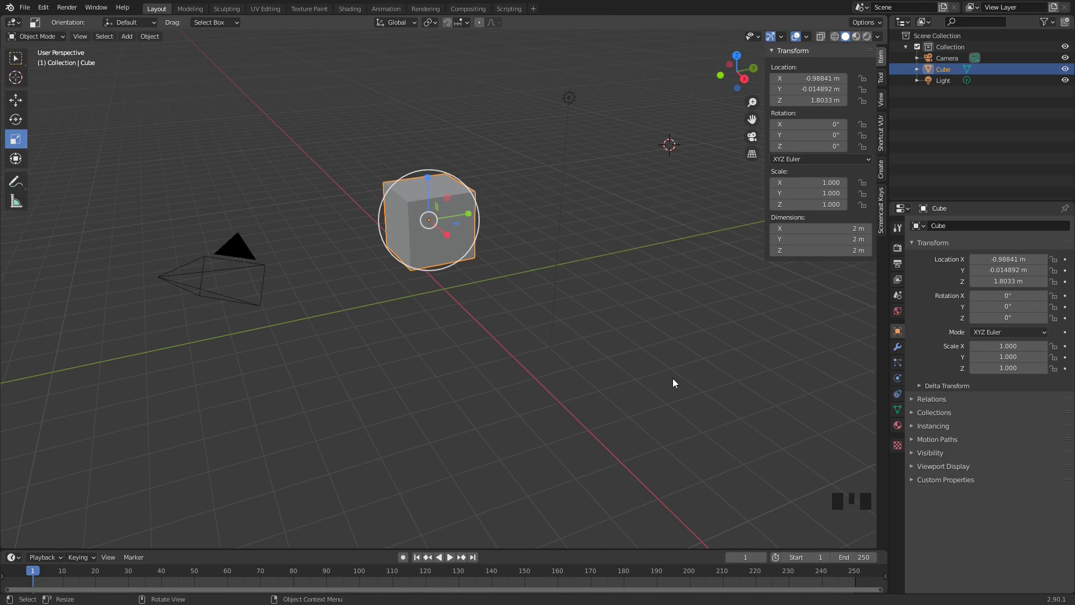
pyautogui.press('s')
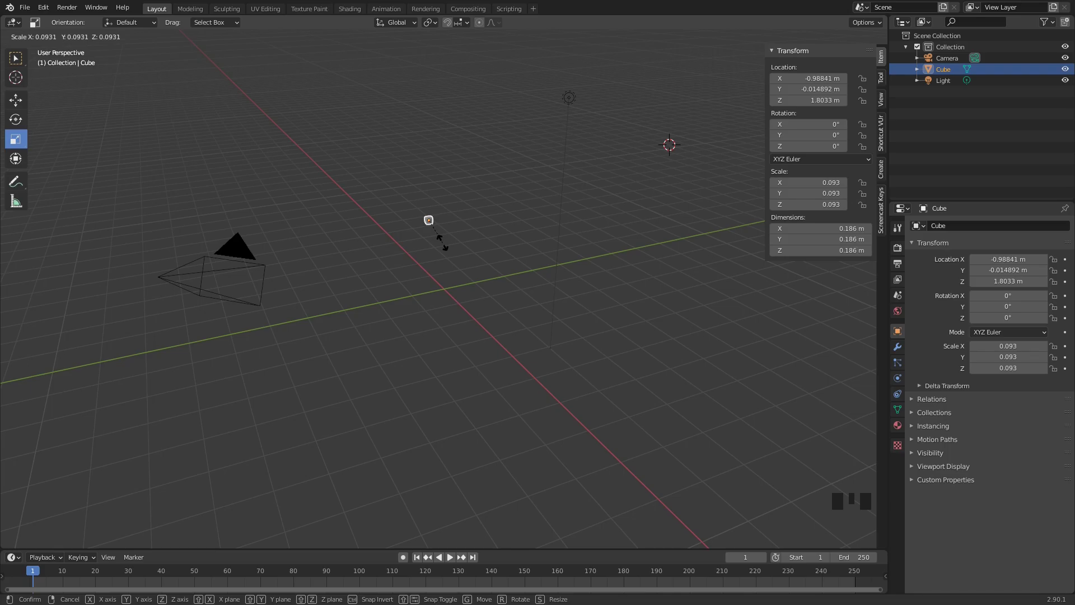
pyautogui.press('Escape')
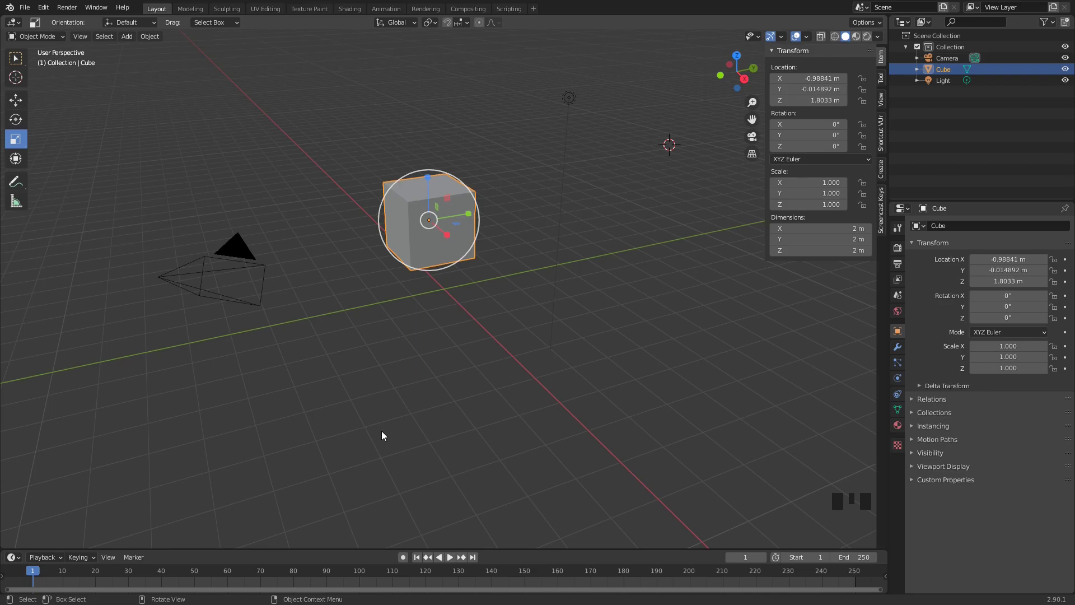
# Try moving, rotating and scaling the cube with the combined Transform tool.
pyautogui.click(28, 157)
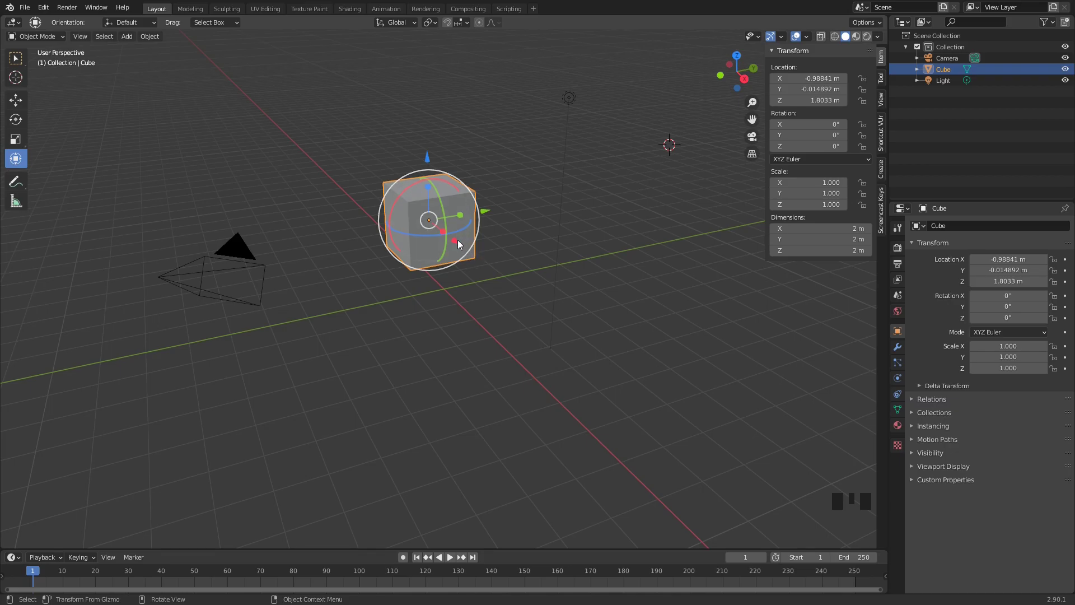
pyautogui.moveTo(457, 241); pyautogui.dragTo(479, 230)
pyautogui.rightClick(480, 229)
pyautogui.moveTo(399, 188); pyautogui.dragTo(511, 293)
pyautogui.rightClick(514, 293)
pyautogui.moveTo(442, 229); pyautogui.dragTo(494, 232)
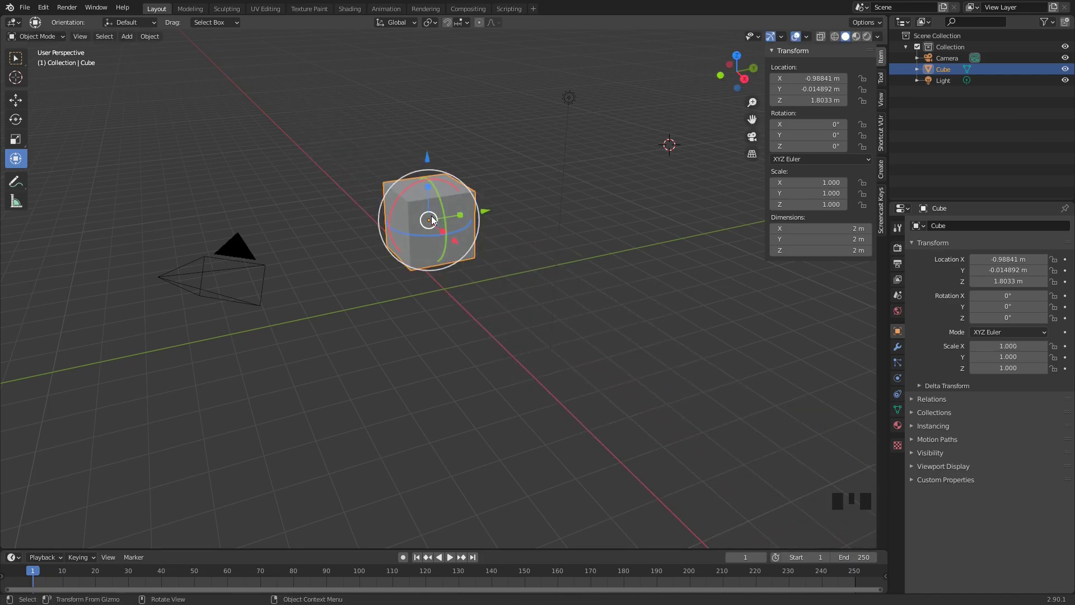
pyautogui.moveTo(432, 221); pyautogui.dragTo(462, 197)
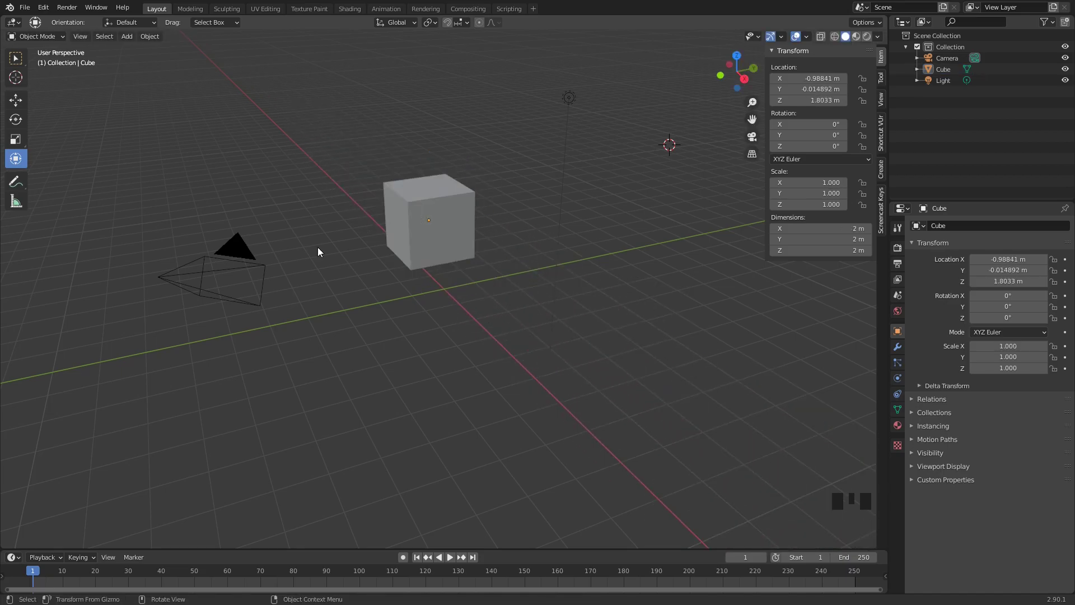
# Switch to the Select Box tool and practise selecting and deselecting the cube, camera and light one at a time, ending with the cube selected.
pyautogui.click(15, 58)
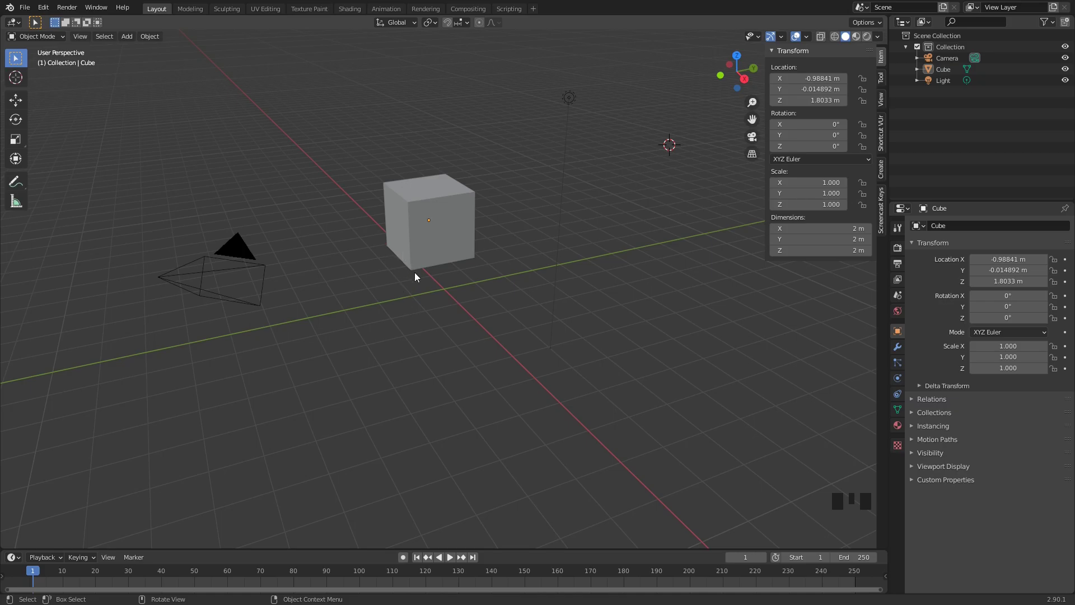
pyautogui.tripleClick(431, 202)
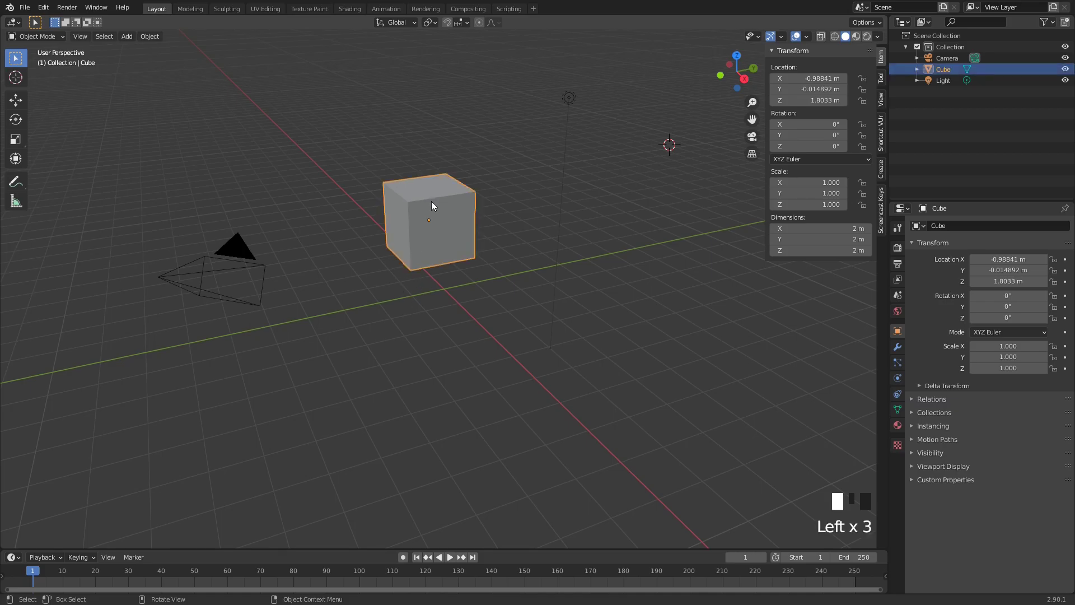
pyautogui.click(417, 283)
pyautogui.click(431, 239)
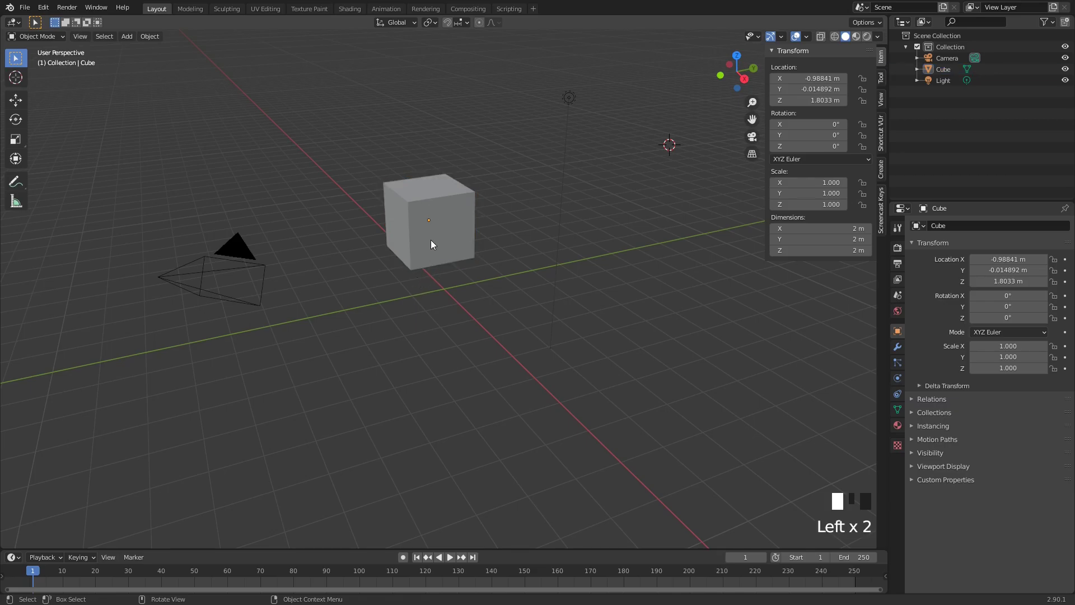
pyautogui.click(234, 283)
pyautogui.click(256, 260)
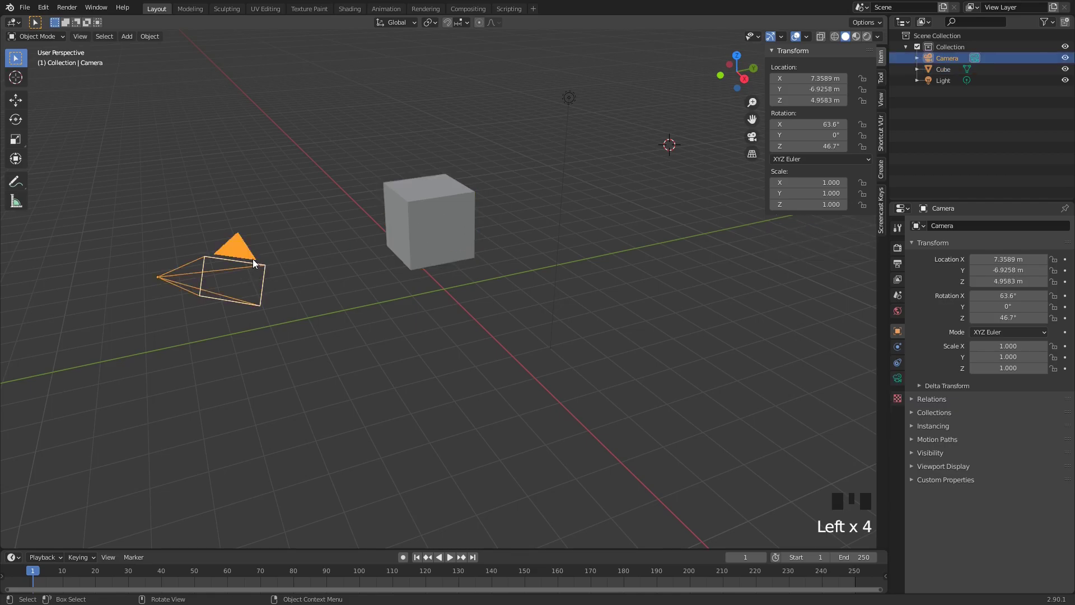
pyautogui.click(574, 108)
pyautogui.click(573, 162)
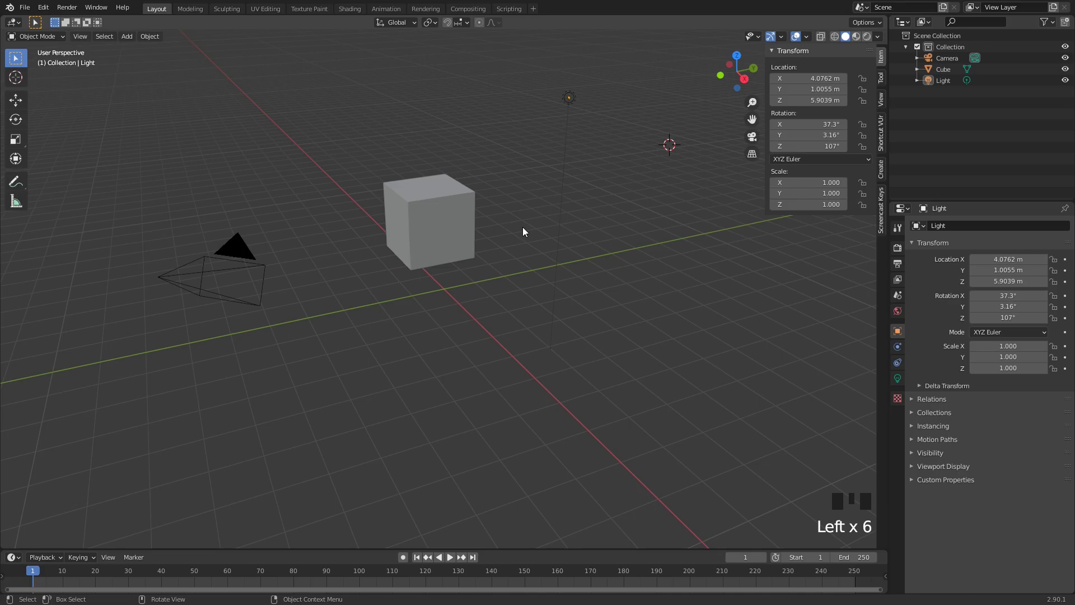
pyautogui.click(432, 220)
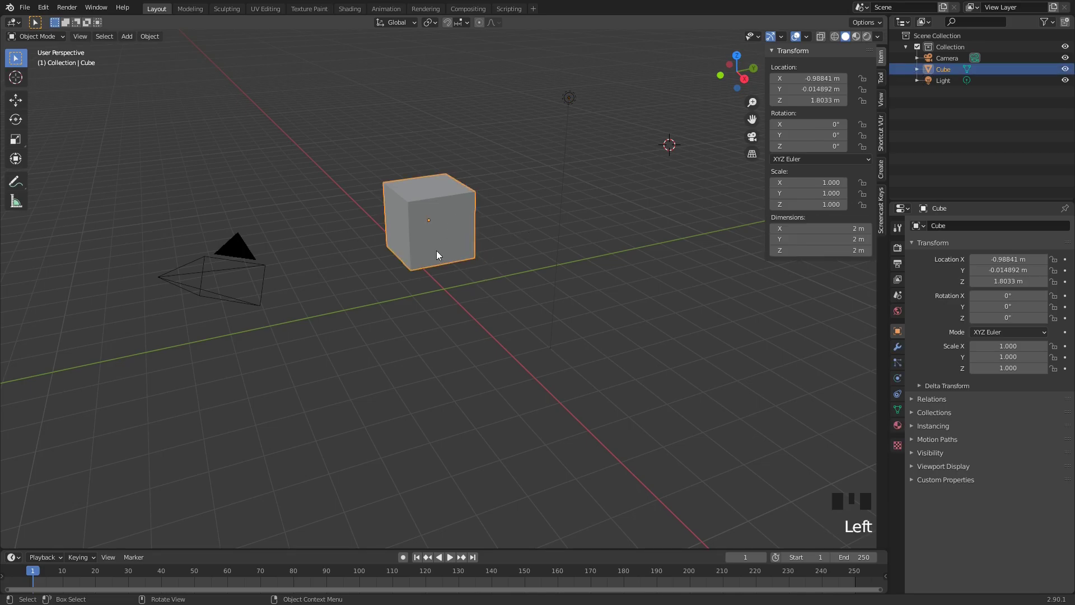
# Box-select the cube, camera and light together, and practise selecting all objects and deselecting everything directly.
pyautogui.moveTo(141, 95); pyautogui.dragTo(655, 392)
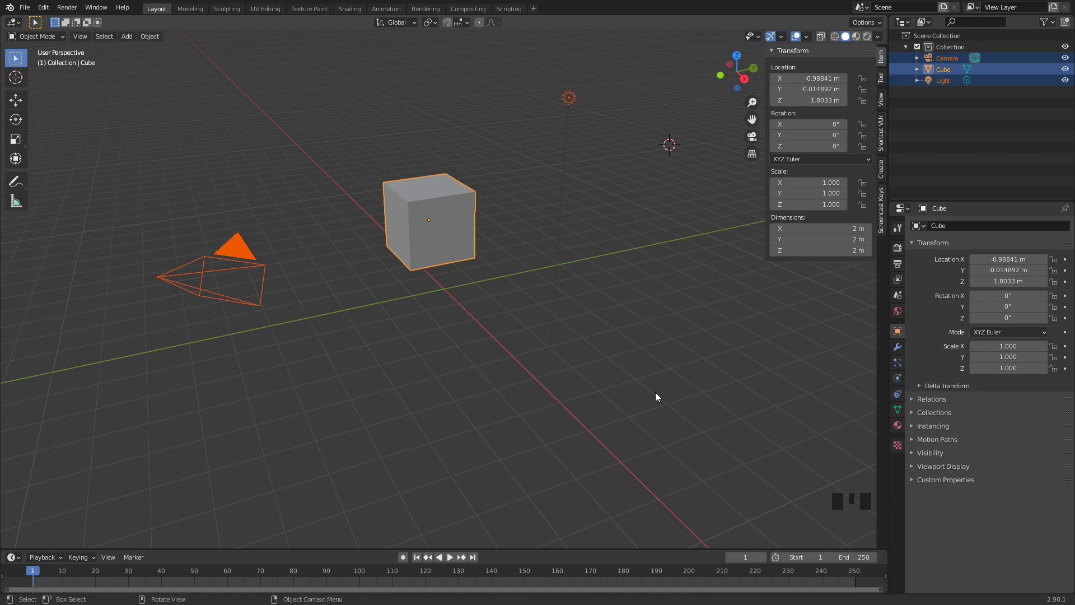
pyautogui.click(655, 393)
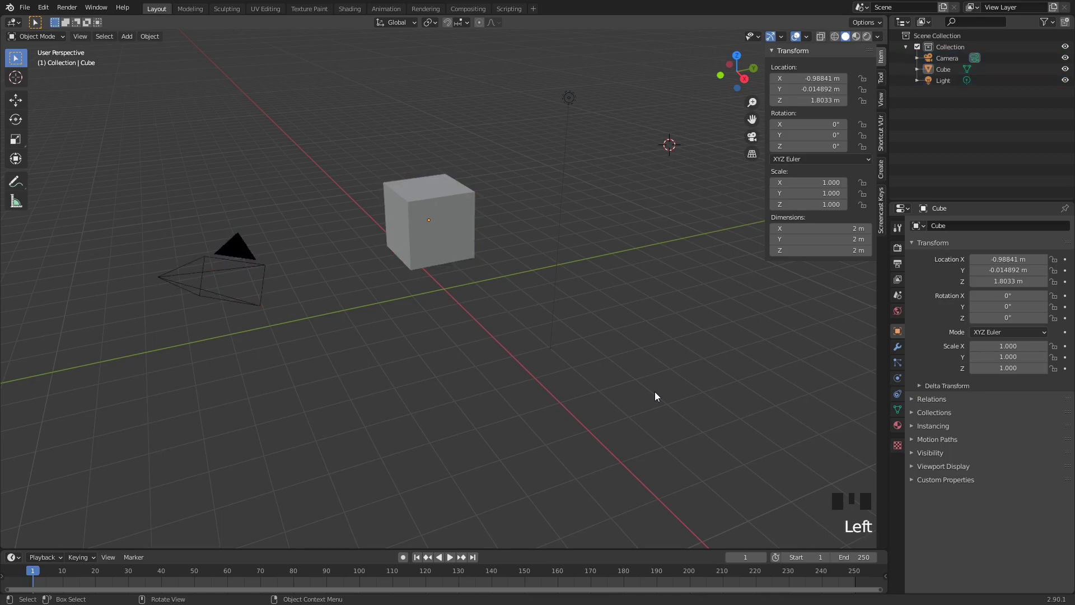
pyautogui.press('a')
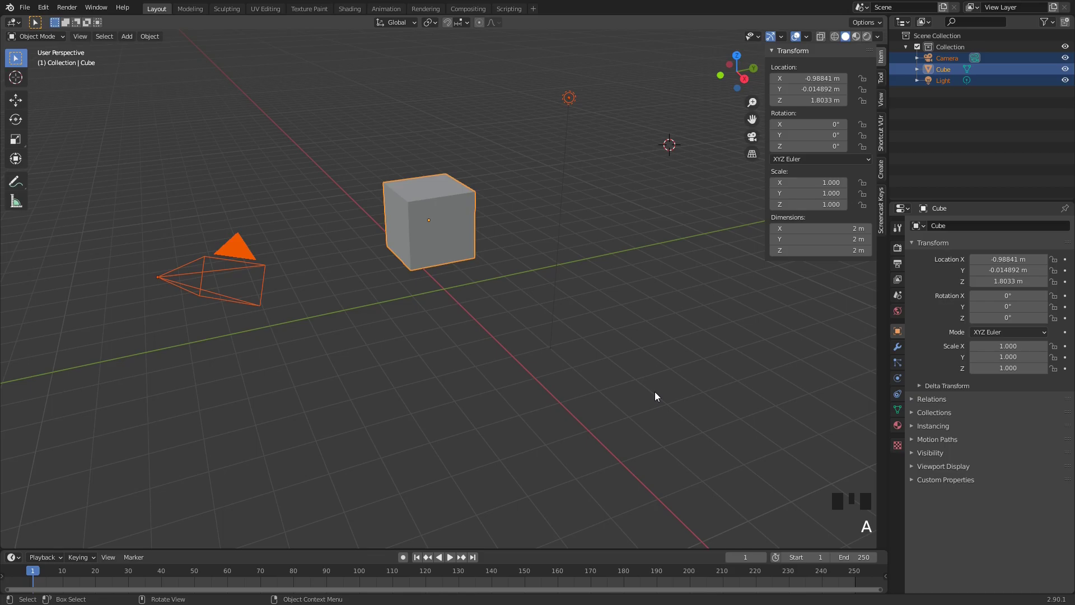
pyautogui.press('a')
pyautogui.press('a')
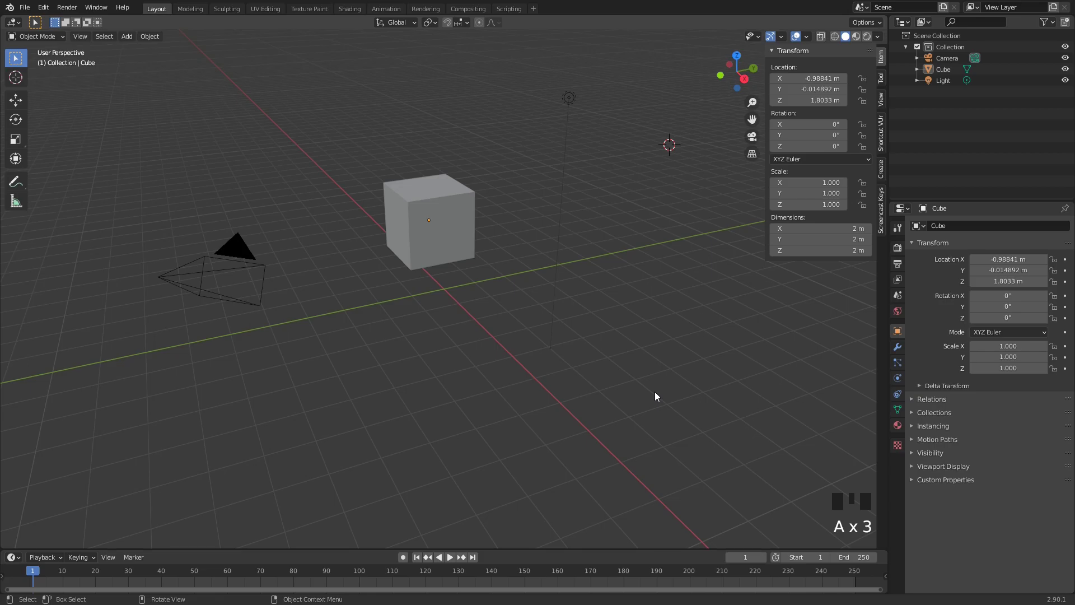
pyautogui.press('a')
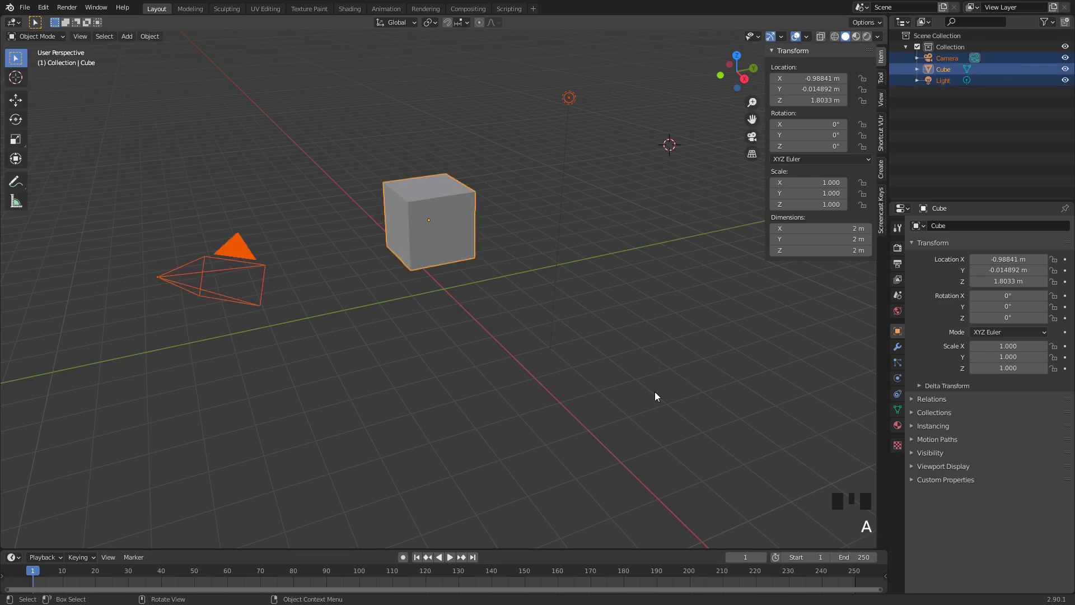
pyautogui.hotkey('alt', 'a')
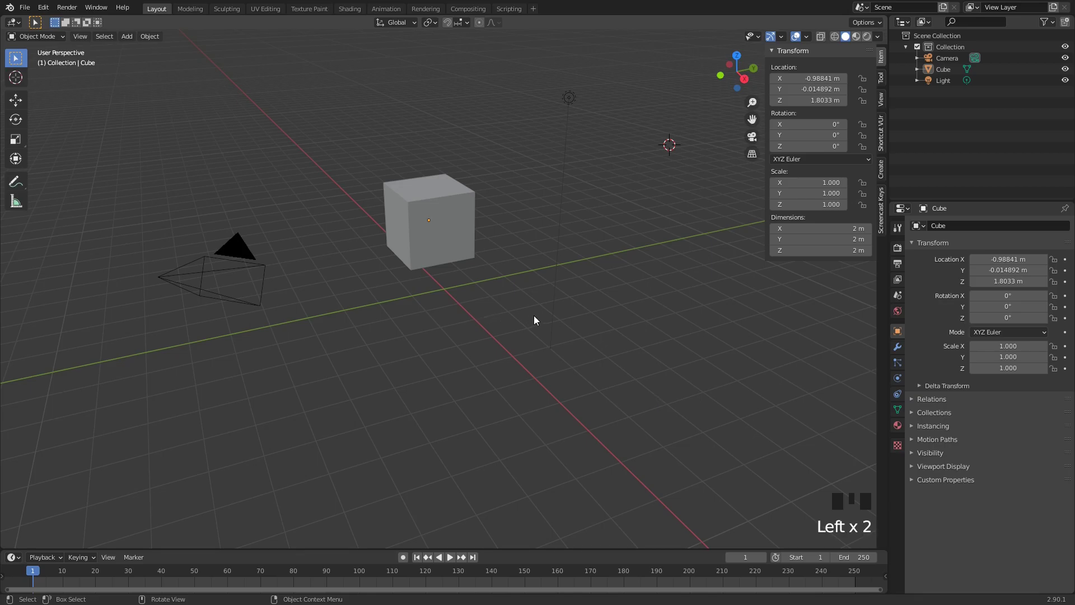
# Switch to the Tweak selection tool and try moving the cube freely with it.
pyautogui.click(15, 58)
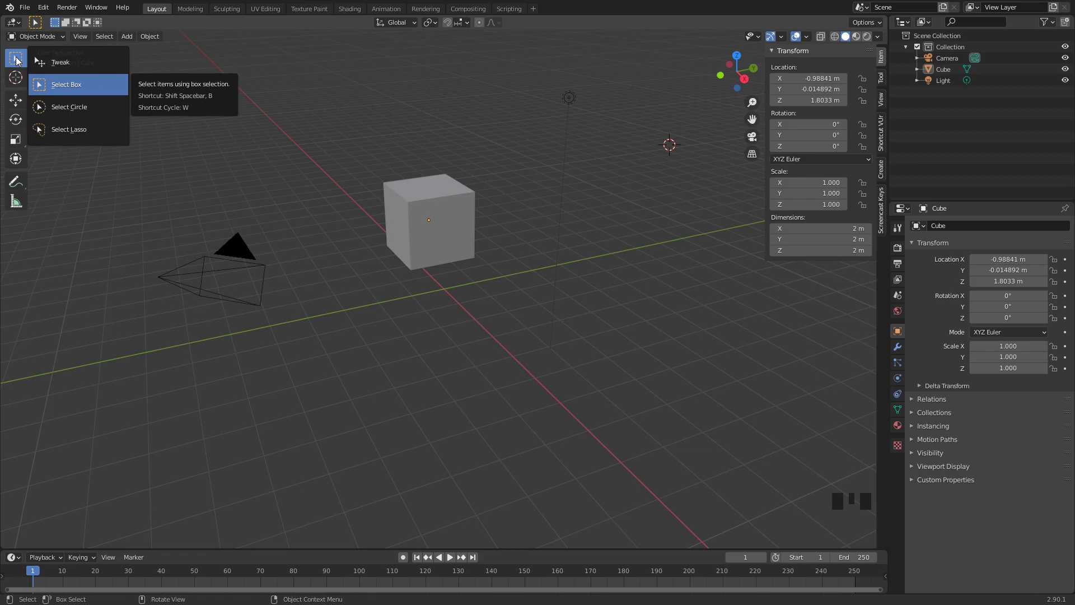
pyautogui.click(59, 66)
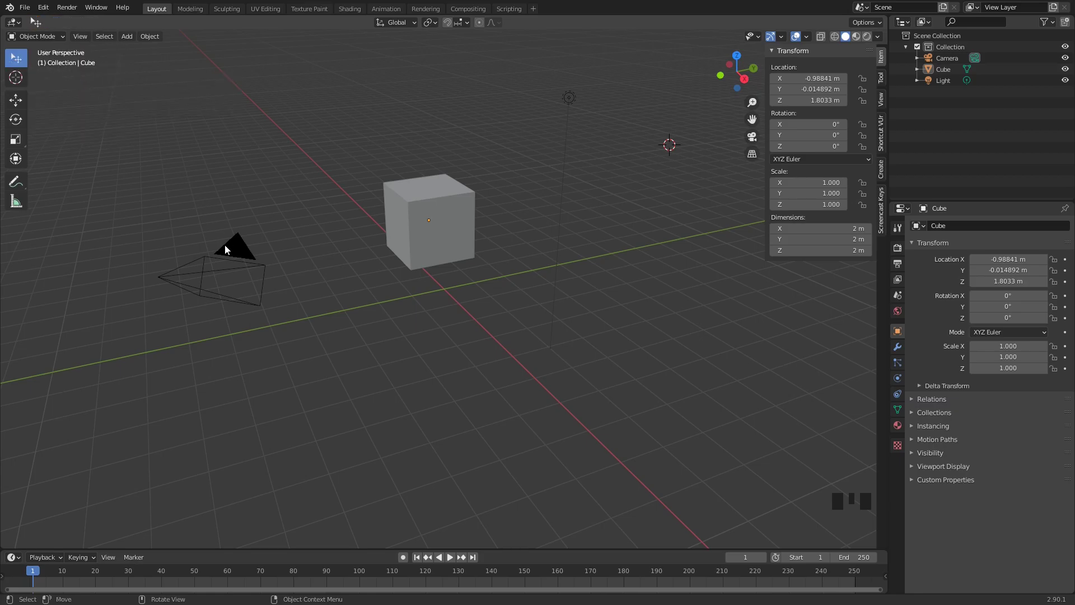
pyautogui.click(431, 224)
pyautogui.moveTo(430, 224); pyautogui.dragTo(360, 200)
pyautogui.press('Escape')
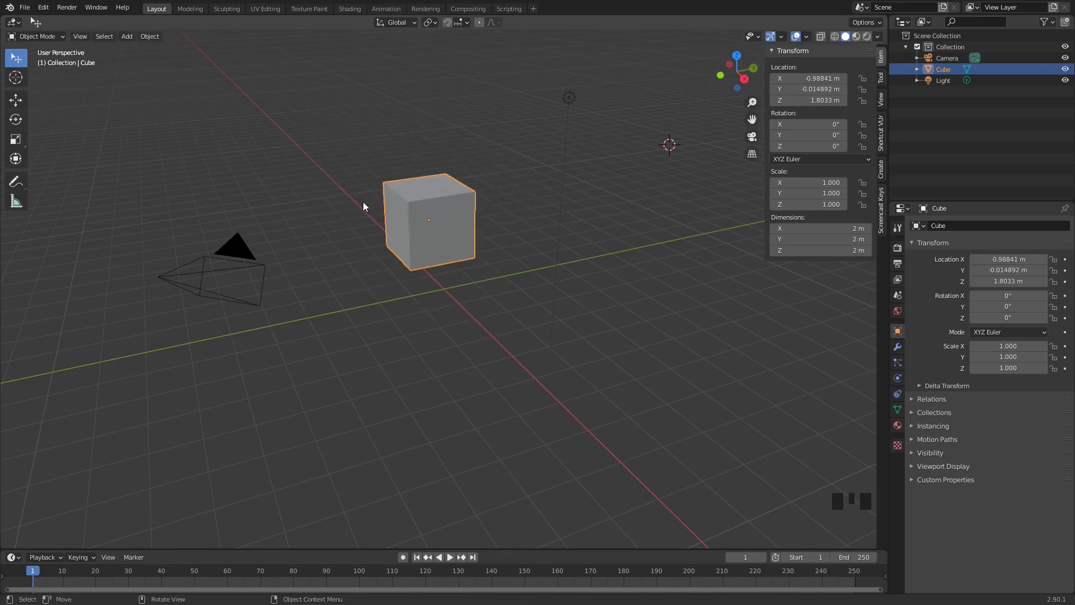
# Switch to the Select Circle tool with radius 25 and practise selecting and deselecting the cube by its origin point, ending with it selected.
pyautogui.click(14, 60)
pyautogui.moveTo(14, 61); pyautogui.dragTo(78, 108)
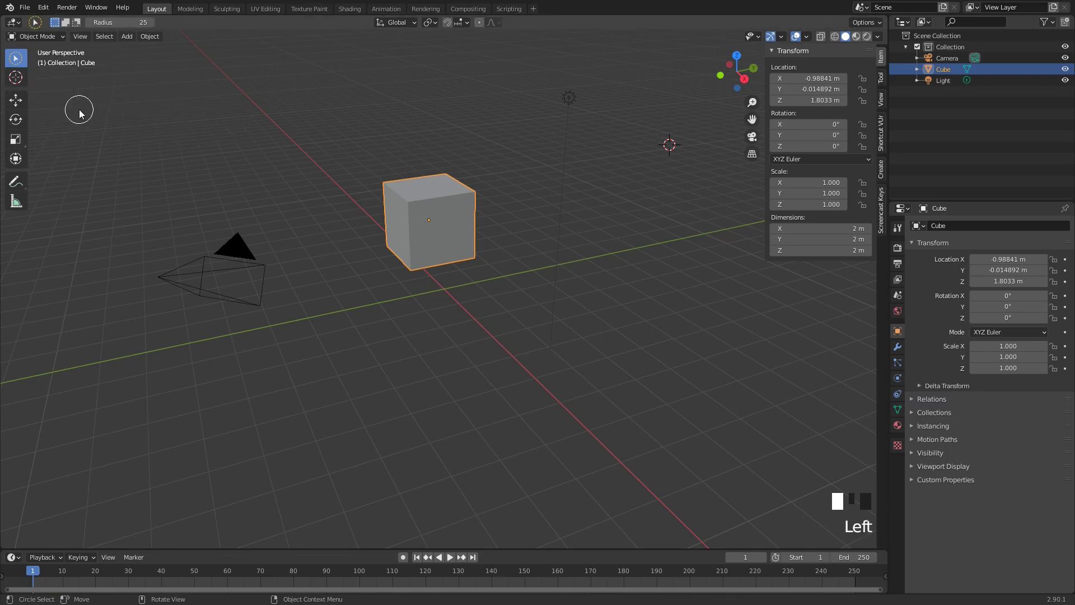
pyautogui.click(511, 351)
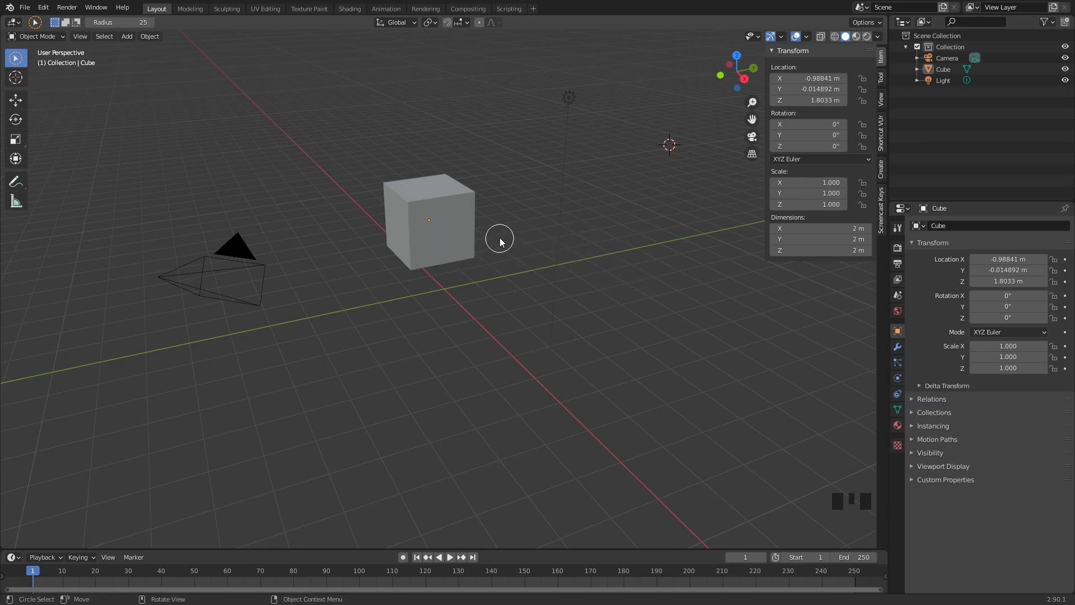
pyautogui.click(434, 222)
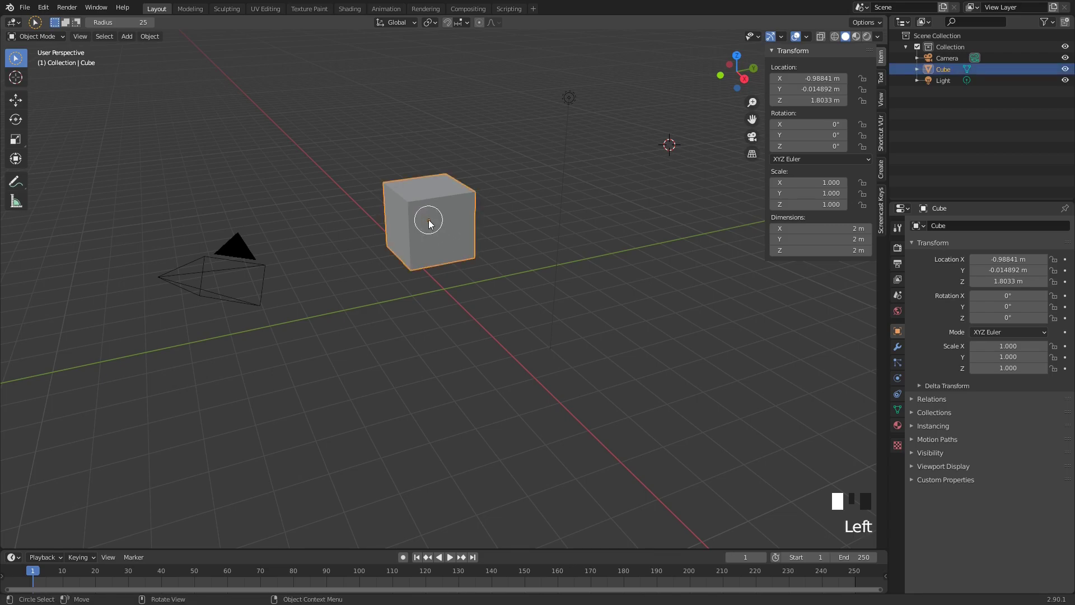
pyautogui.click(435, 295)
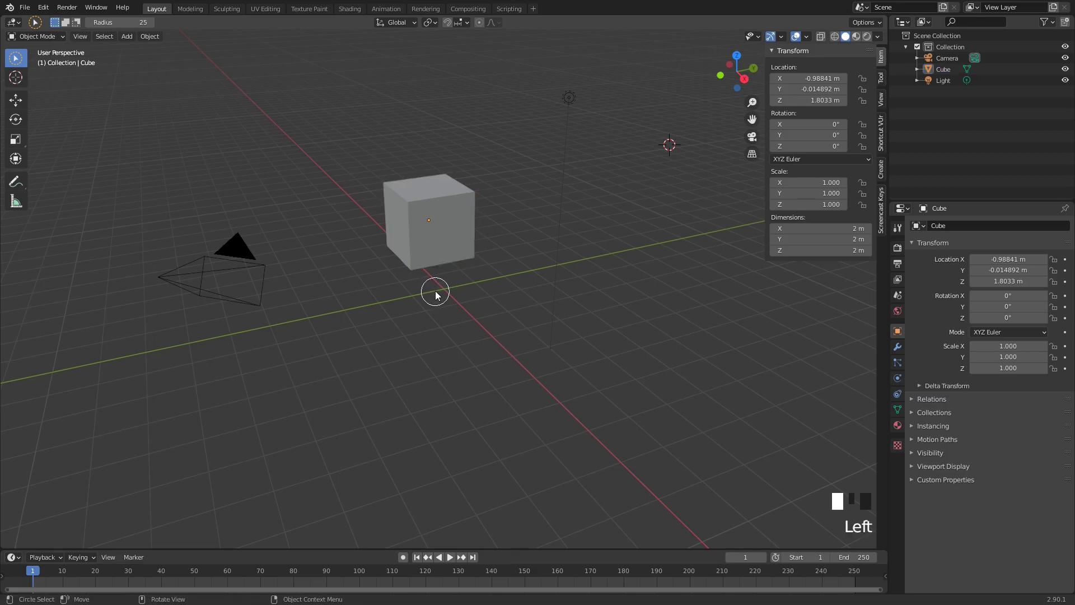
pyautogui.click(435, 222)
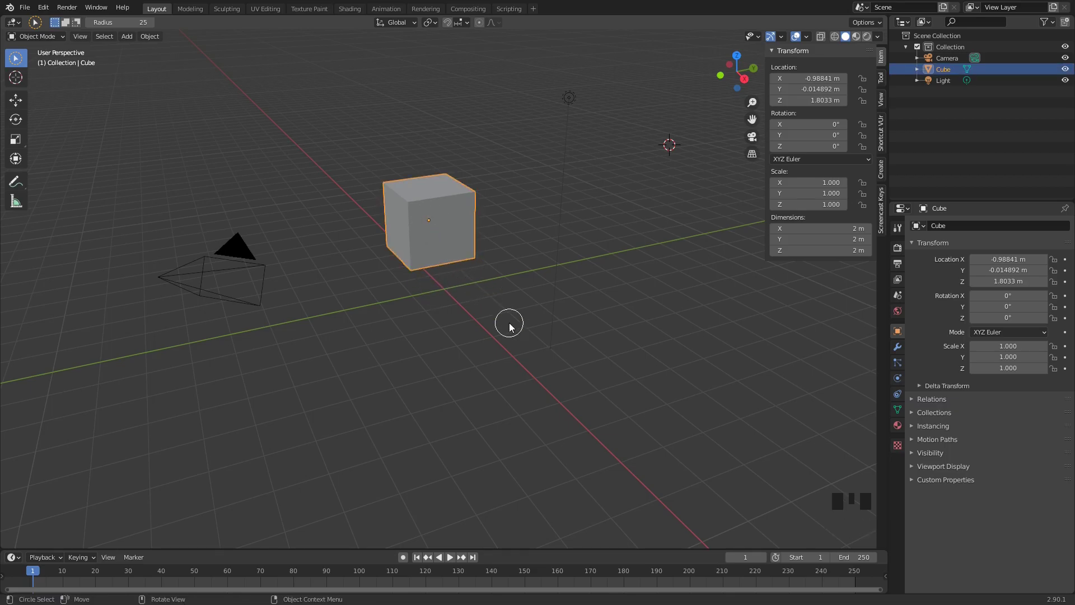
# Switch to the Select Lasso tool, practise lassoing objects in the scene, and leave everything deselected.
pyautogui.moveTo(16, 58)
pyautogui.mouseDown()
pyautogui.moveTo(106, 129)
pyautogui.moveTo(85, 130)
pyautogui.mouseUp()
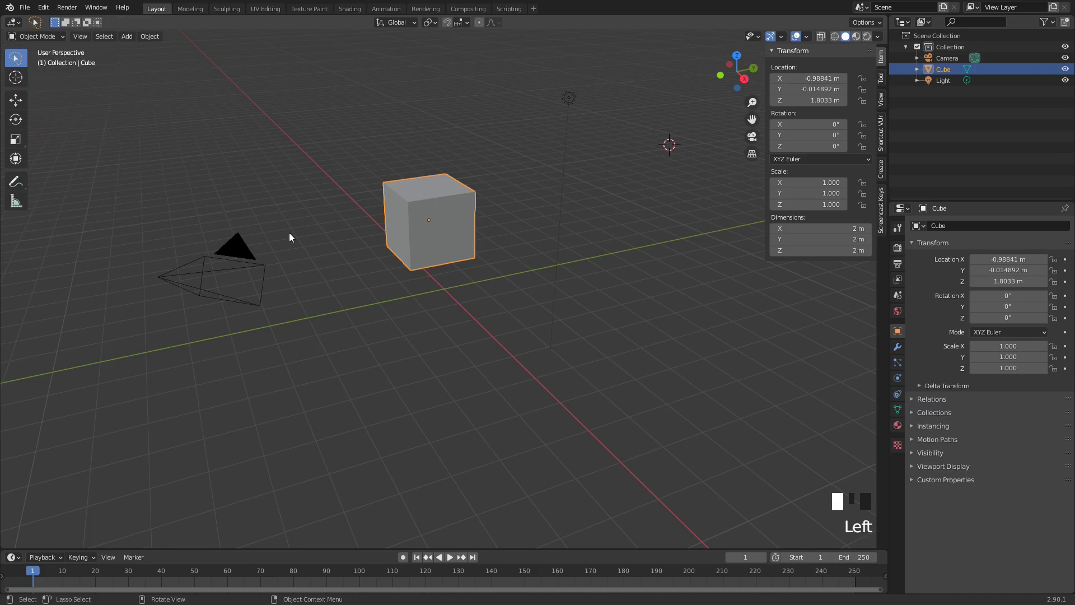
pyautogui.click(321, 203)
pyautogui.moveTo(82, 103)
pyautogui.mouseDown()
pyautogui.moveTo(180, 149)
pyautogui.moveTo(350, 365)
pyautogui.moveTo(207, 446)
pyautogui.moveTo(116, 427)
pyautogui.moveTo(53, 337)
pyautogui.moveTo(46, 270)
pyautogui.mouseUp()
pyautogui.click(173, 226)
pyautogui.moveTo(134, 88)
pyautogui.mouseDown()
pyautogui.moveTo(169, 82)
pyautogui.moveTo(644, 276)
pyautogui.moveTo(507, 541)
pyautogui.moveTo(92, 380)
pyautogui.moveTo(52, 204)
pyautogui.mouseUp()
pyautogui.click(346, 205)
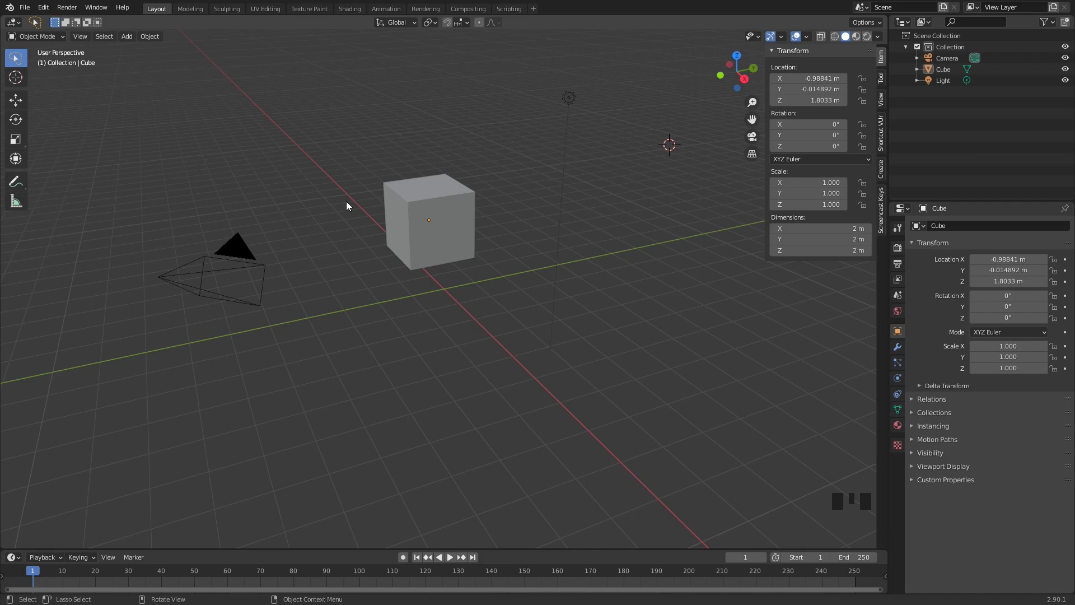
# Cycle through the selection tool modes and return to Select Box.
pyautogui.press('w')
pyautogui.press('w')
pyautogui.press('w')
pyautogui.press('w')
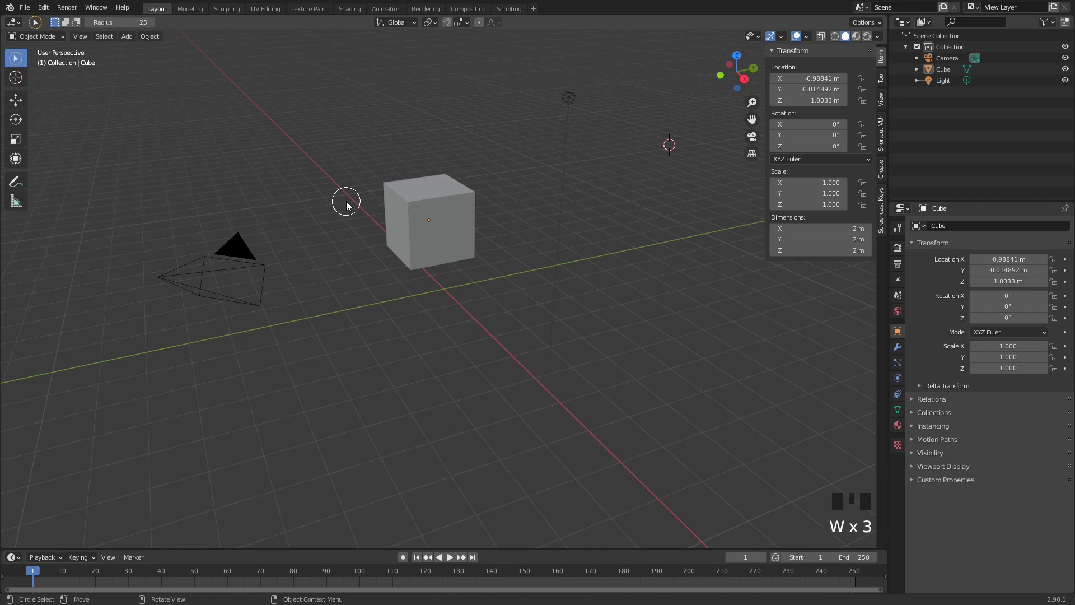
pyautogui.press('w')
pyautogui.press('w')
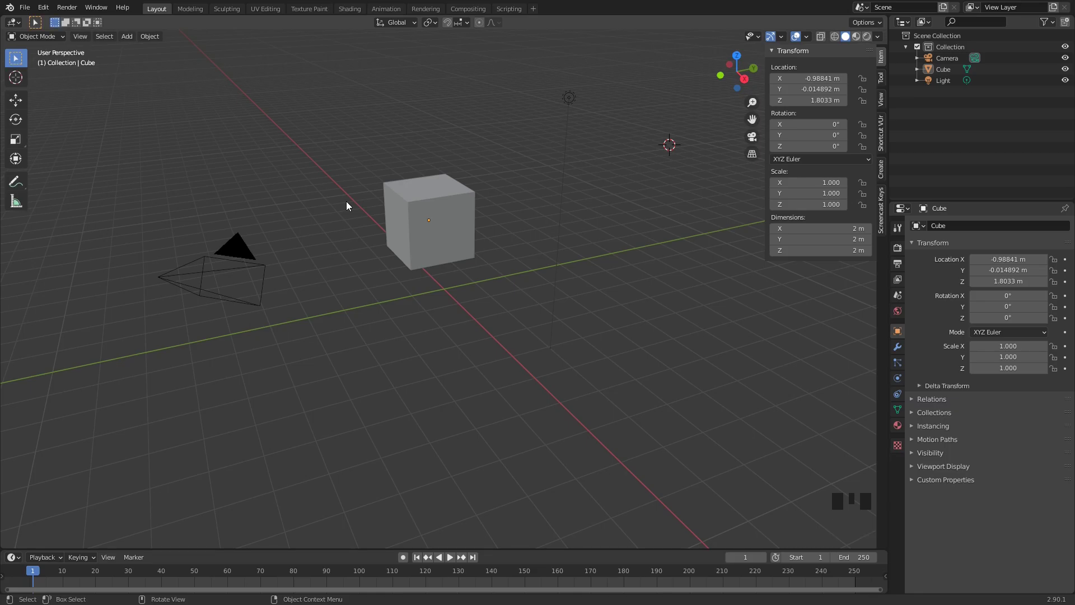
# Select and deselect the cube, and snap the 3D cursor to the world origin.
pyautogui.click(471, 220)
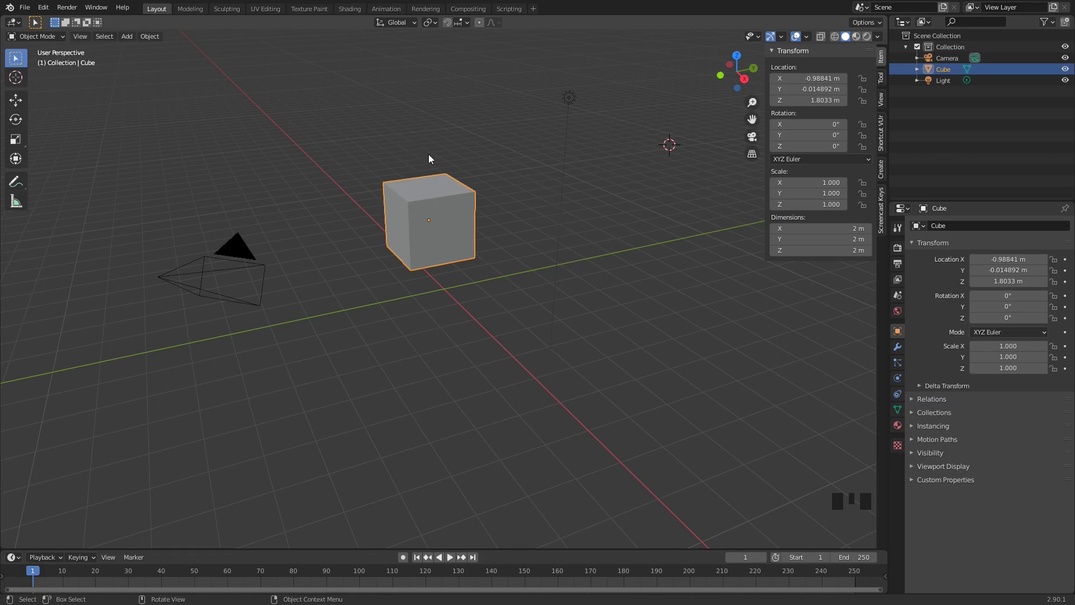
pyautogui.click(240, 108)
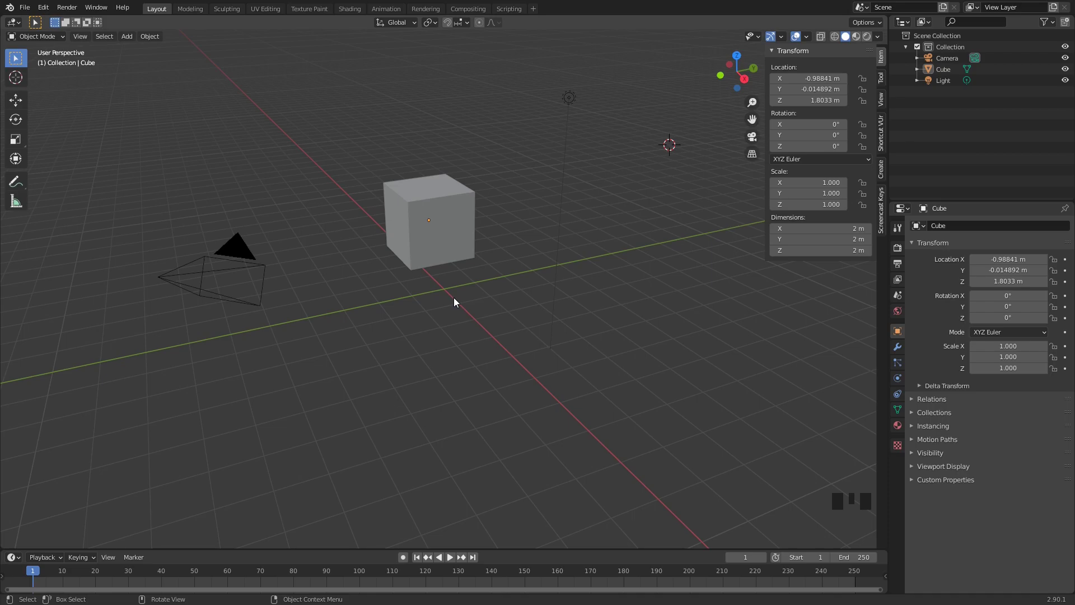
pyautogui.hotkey('shift', 's')
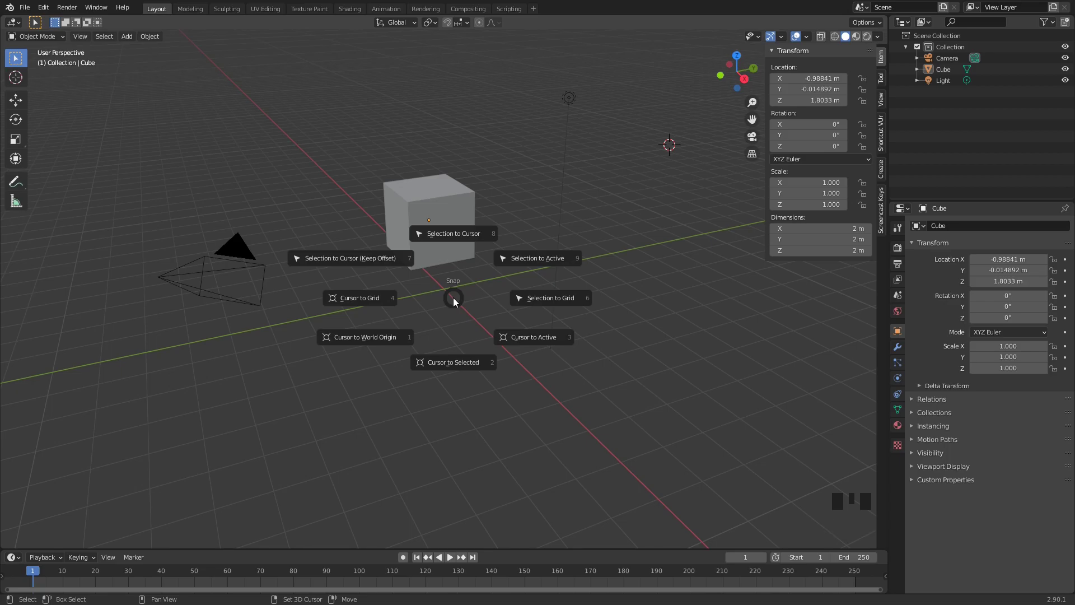
pyautogui.click(367, 338)
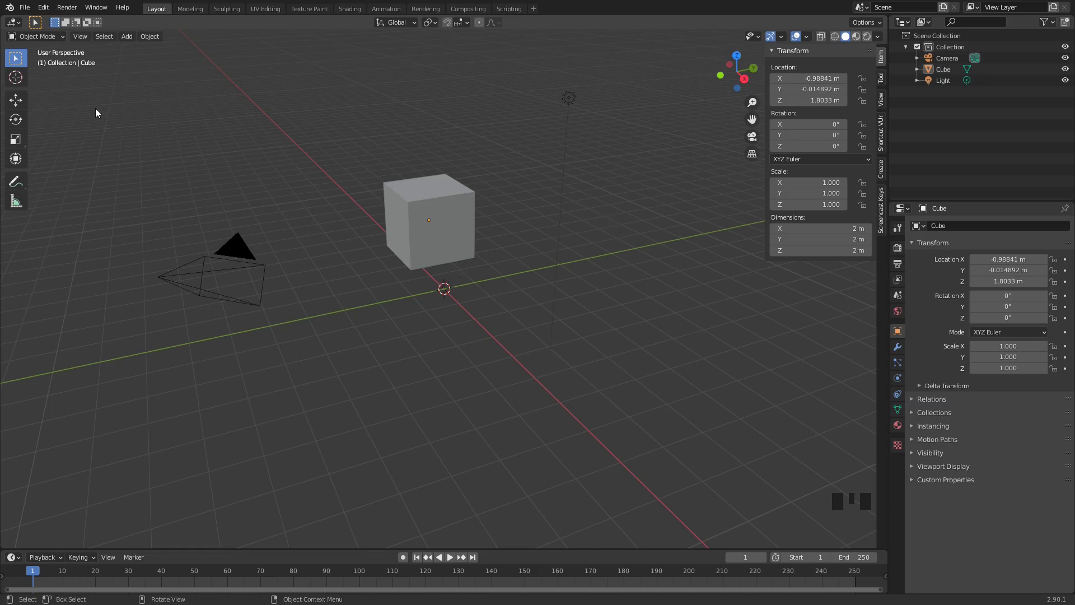
# Try placing the 3D cursor away from the cube with the Cursor tool and directly, and snap it back to the world origin.
pyautogui.click(17, 76)
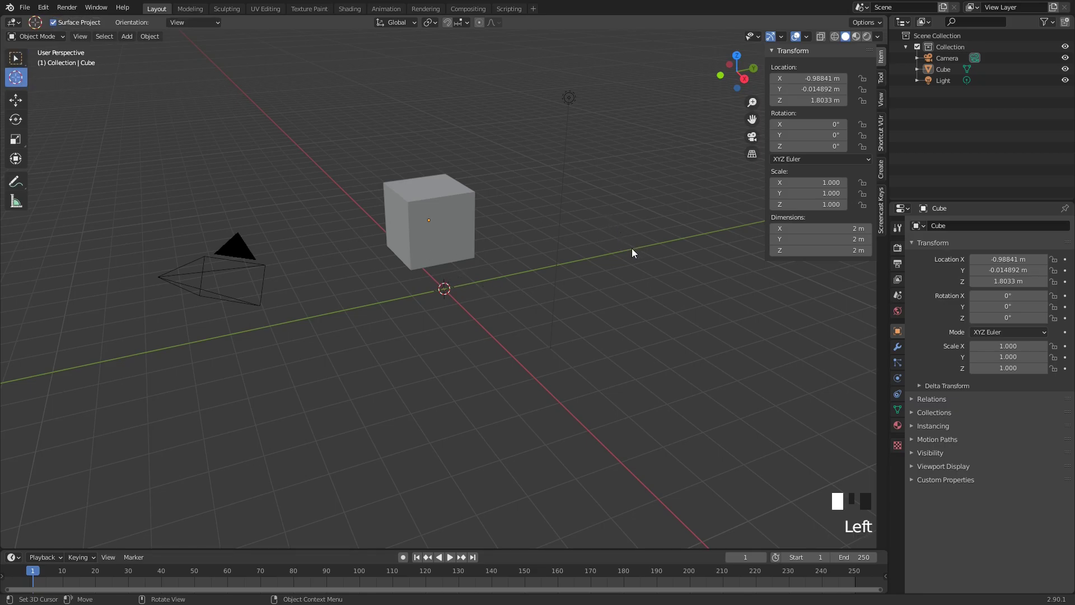
pyautogui.moveTo(632, 247)
pyautogui.mouseDown()
pyautogui.moveTo(531, 377)
pyautogui.moveTo(672, 257)
pyautogui.moveTo(396, 266)
pyautogui.moveTo(86, 304)
pyautogui.moveTo(711, 298)
pyautogui.moveTo(633, 266)
pyautogui.mouseUp()
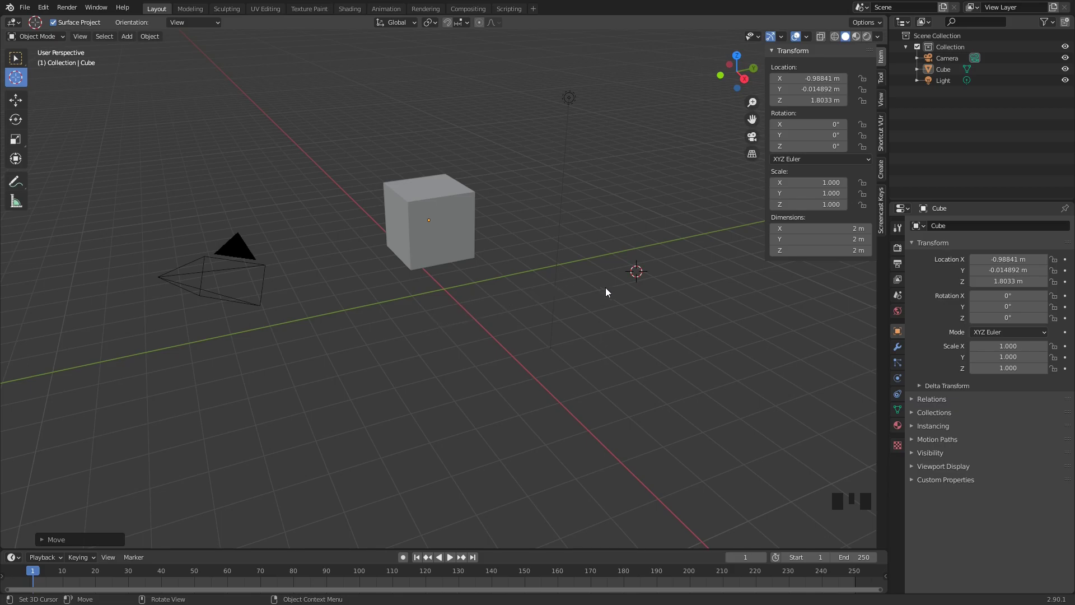
pyautogui.keyDown('shift'); pyautogui.rightClick(627, 278); pyautogui.keyUp('shift')
pyautogui.keyDown('shift'); pyautogui.moveTo(627, 278); pyautogui.dragTo(622, 332, button='right'); pyautogui.keyUp('shift')
pyautogui.hotkey('shift', 's')
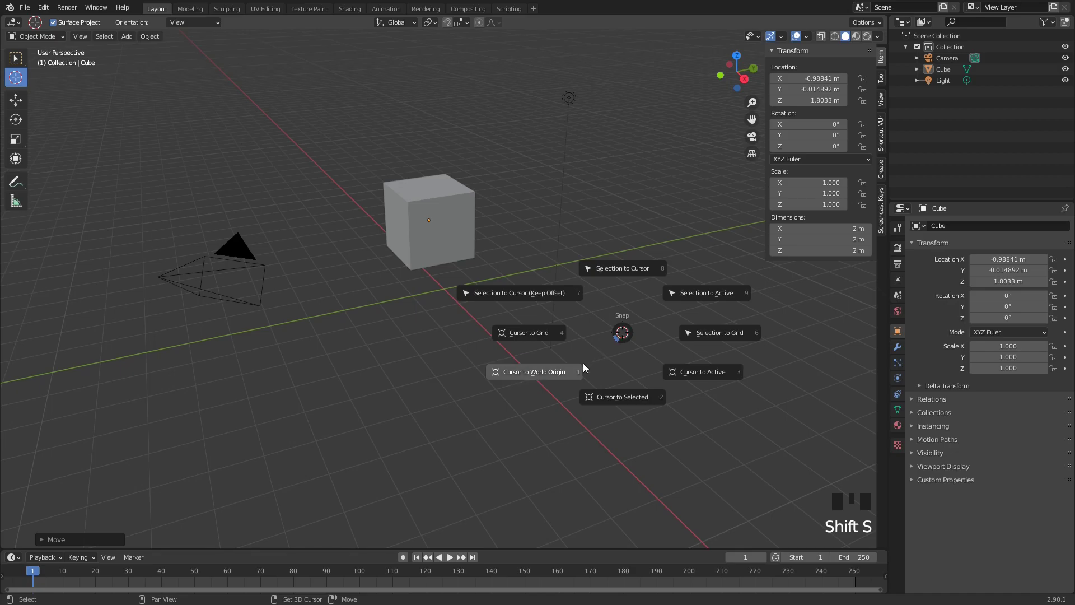
pyautogui.click(566, 368)
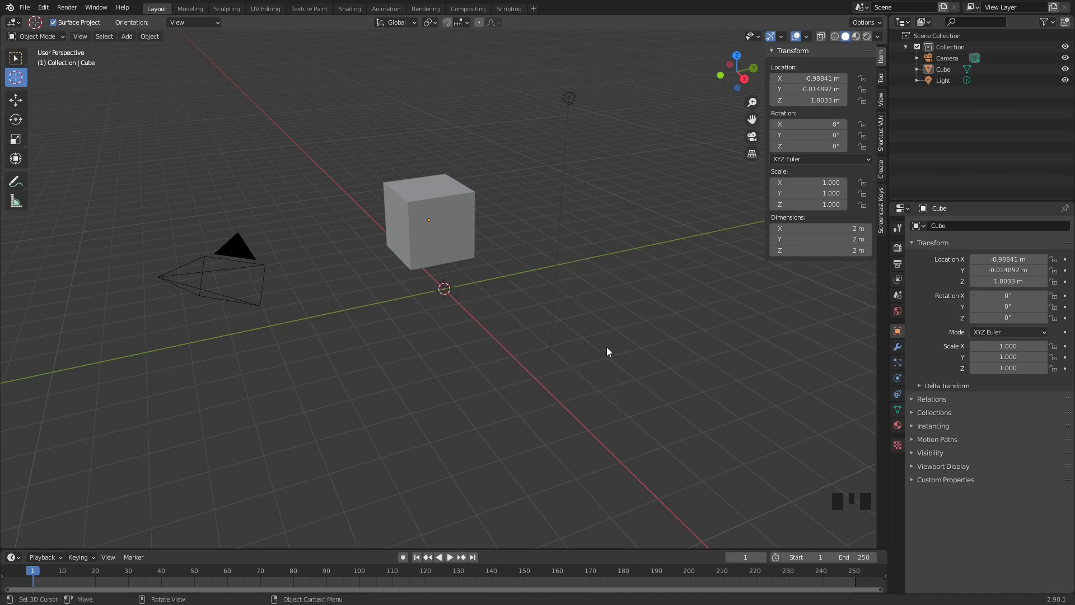
# Return to the Select Box tool and place the 3D cursor in empty space above the camera, away from the cube.
pyautogui.press('w')
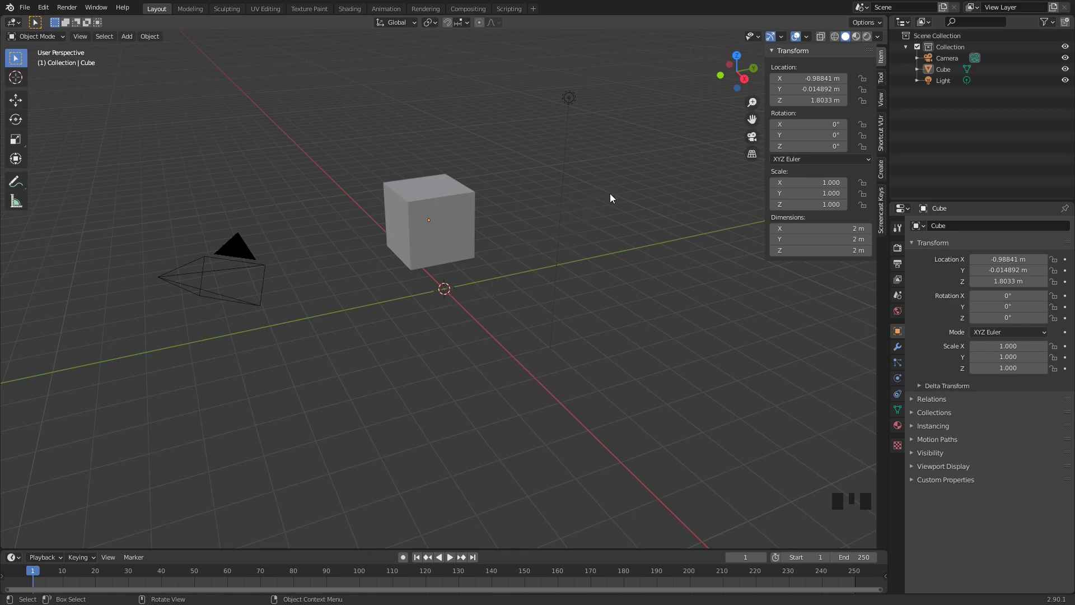
pyautogui.press('shift')
pyautogui.keyDown('shift'); pyautogui.rightClick(266, 169); pyautogui.keyUp('shift')
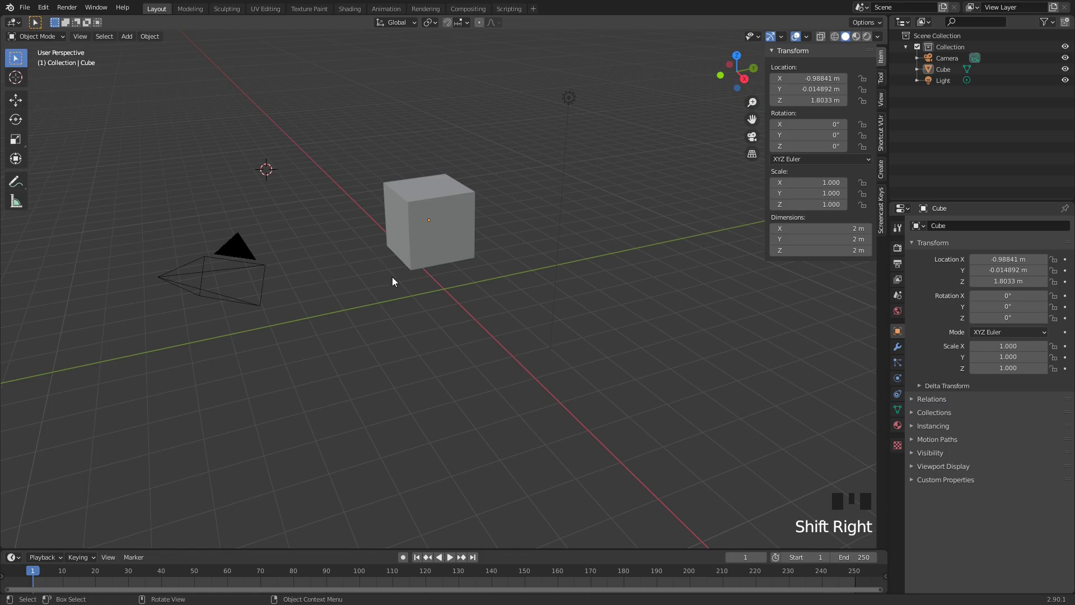
# Set the cube's origin to the 3D cursor and try rotating the cube about it, cancelling the rotation.
pyautogui.click(439, 230)
pyautogui.rightClick(438, 229)
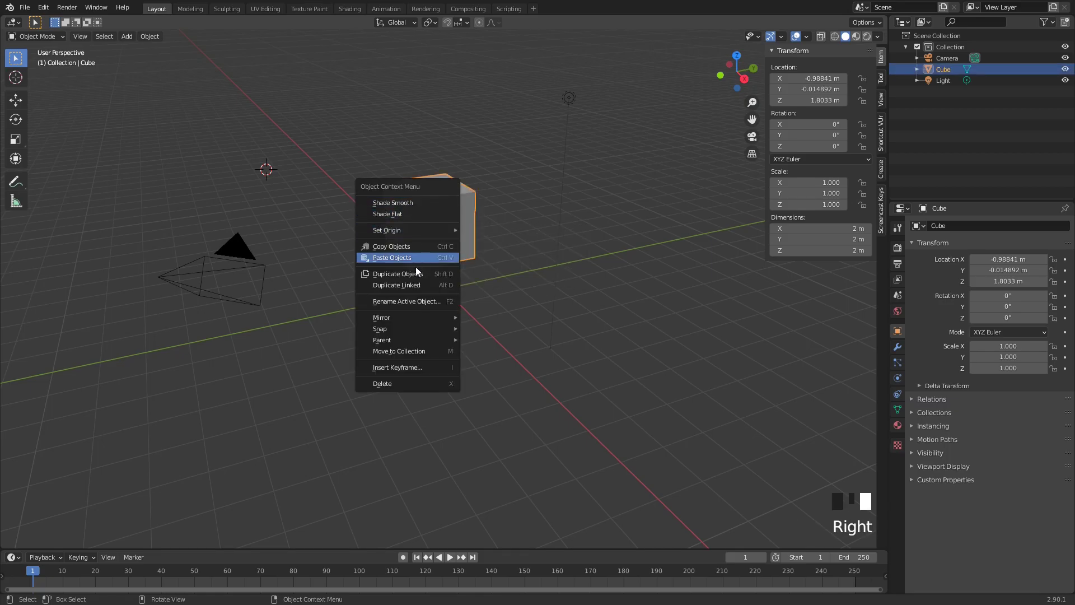
pyautogui.moveTo(418, 231)
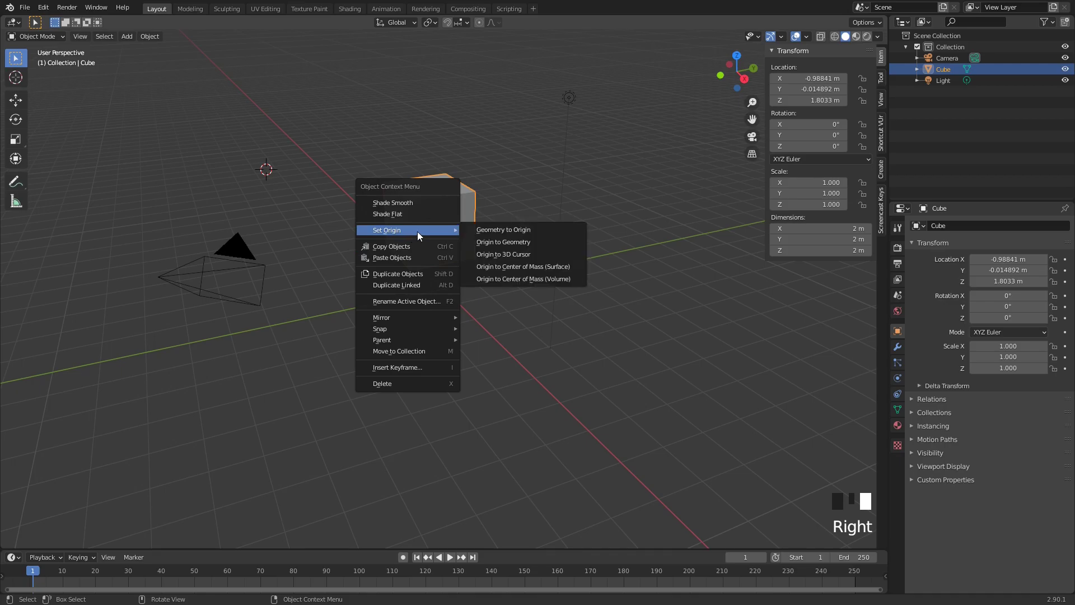
pyautogui.click(500, 255)
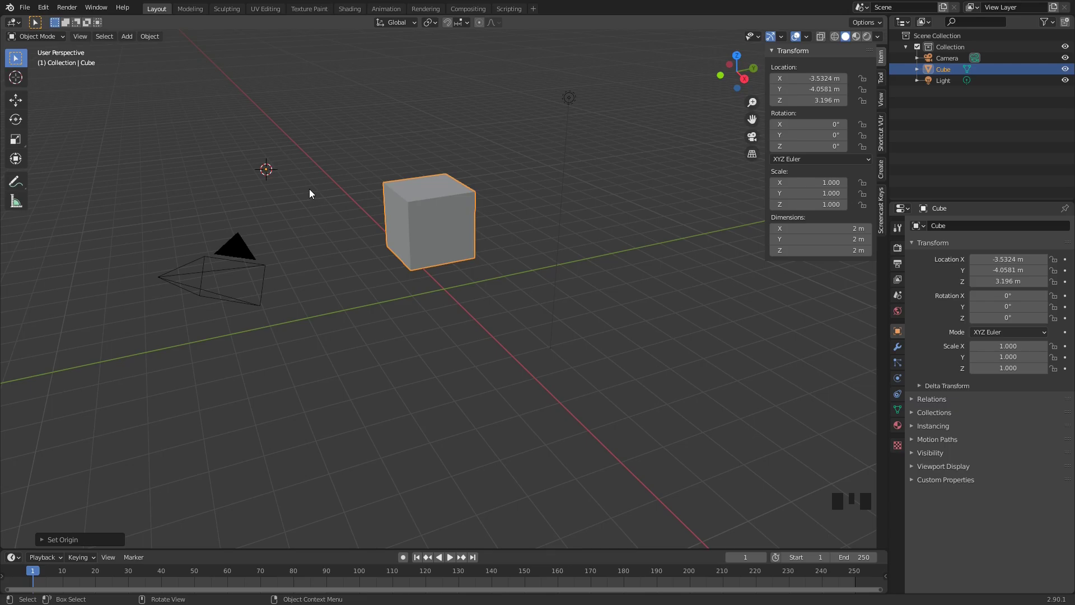
pyautogui.press('r')
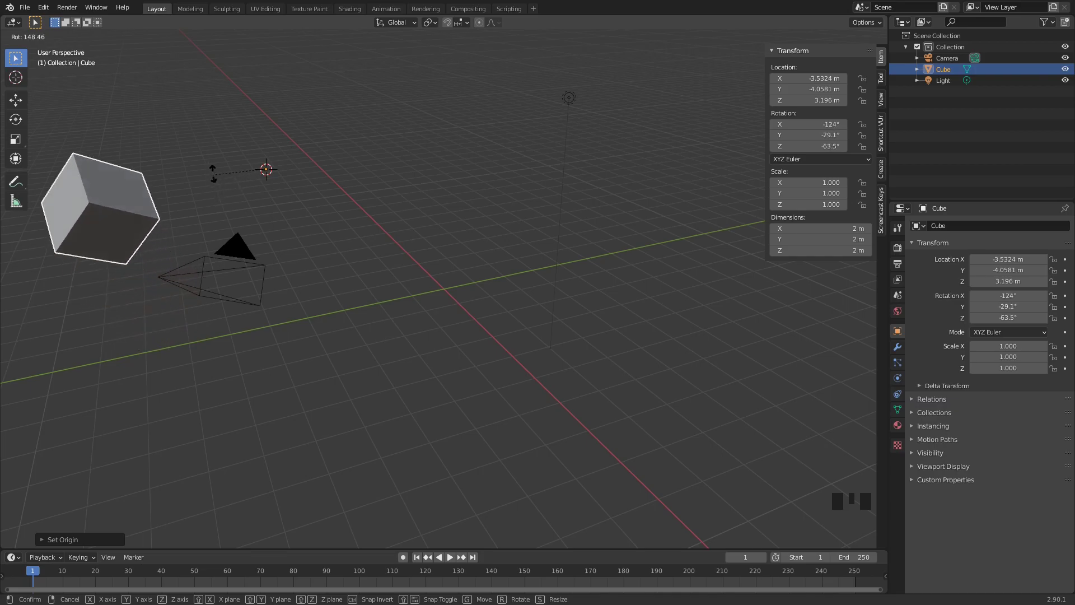
pyautogui.press('Escape')
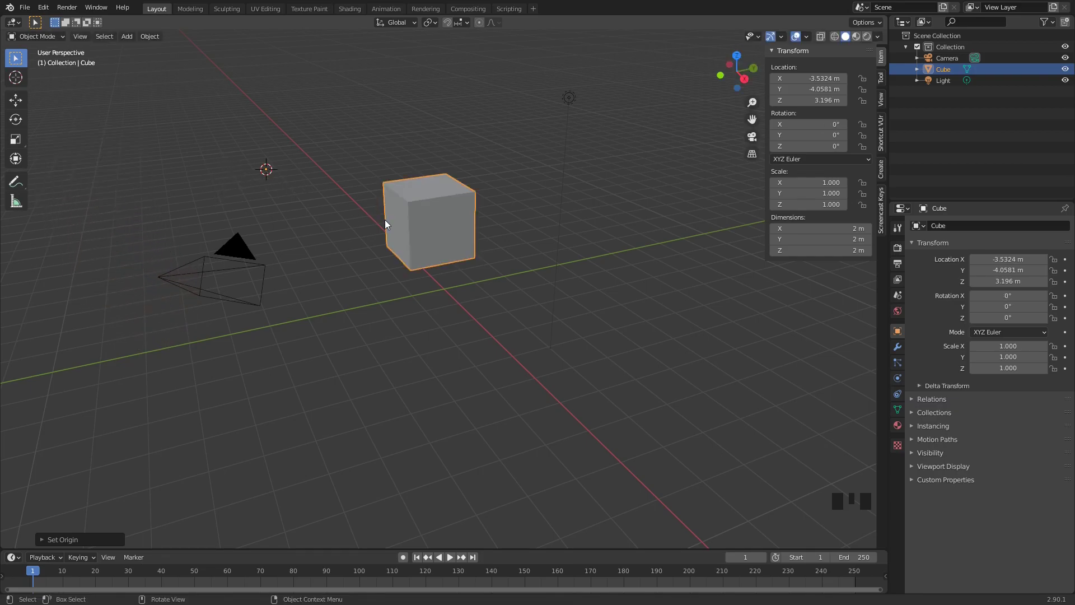
# Set the cube's origin back to its geometry and try rotating the cube about its own centre, cancelling the rotation.
pyautogui.rightClick(432, 224)
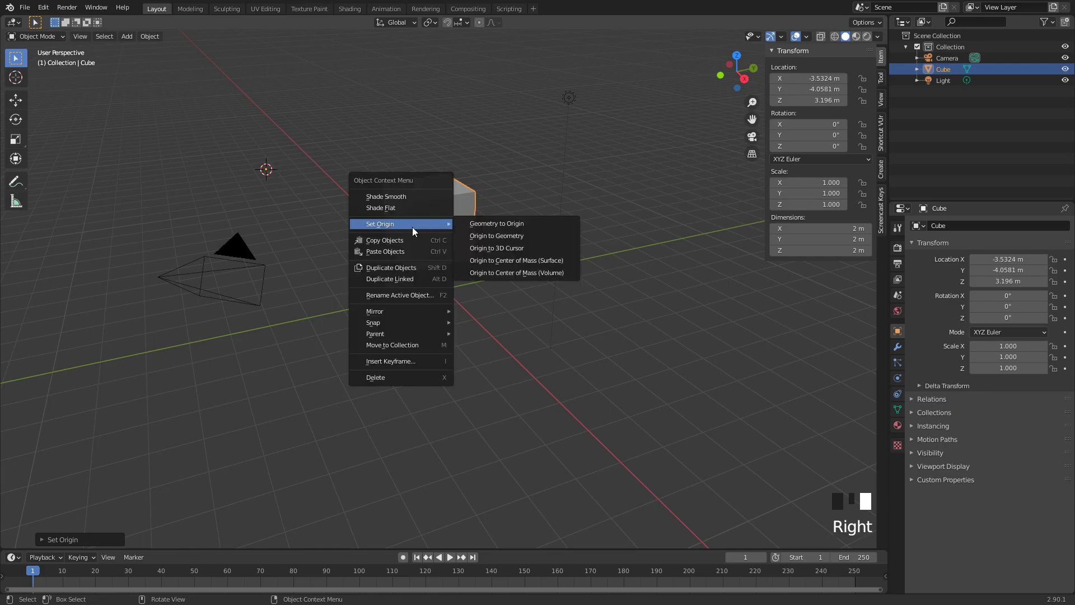
pyautogui.click(513, 236)
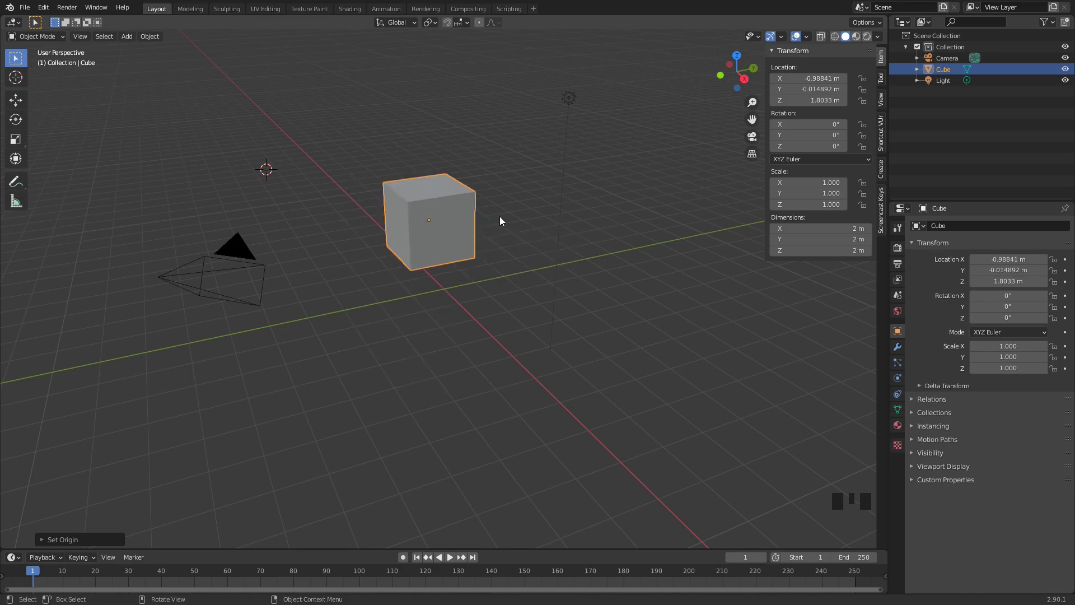
pyautogui.press('r')
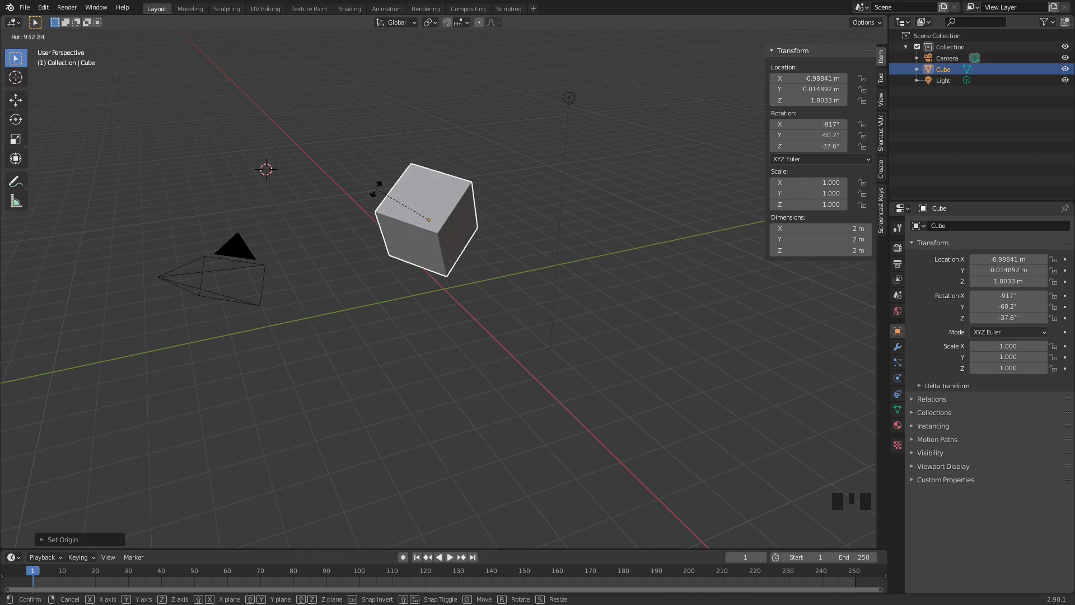
pyautogui.rightClick(462, 309)
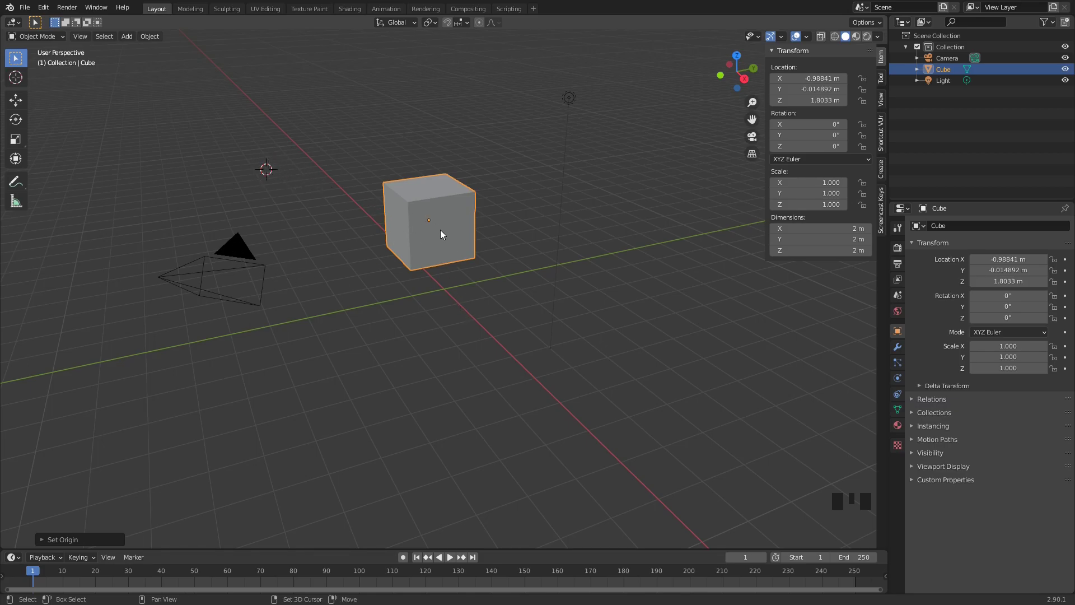
# Snap the cube to the 3D cursor and move it freehand back near the world origin, to about X -0.32, Y -0.22, Z 0.41 m.
pyautogui.hotkey('shift', 's')
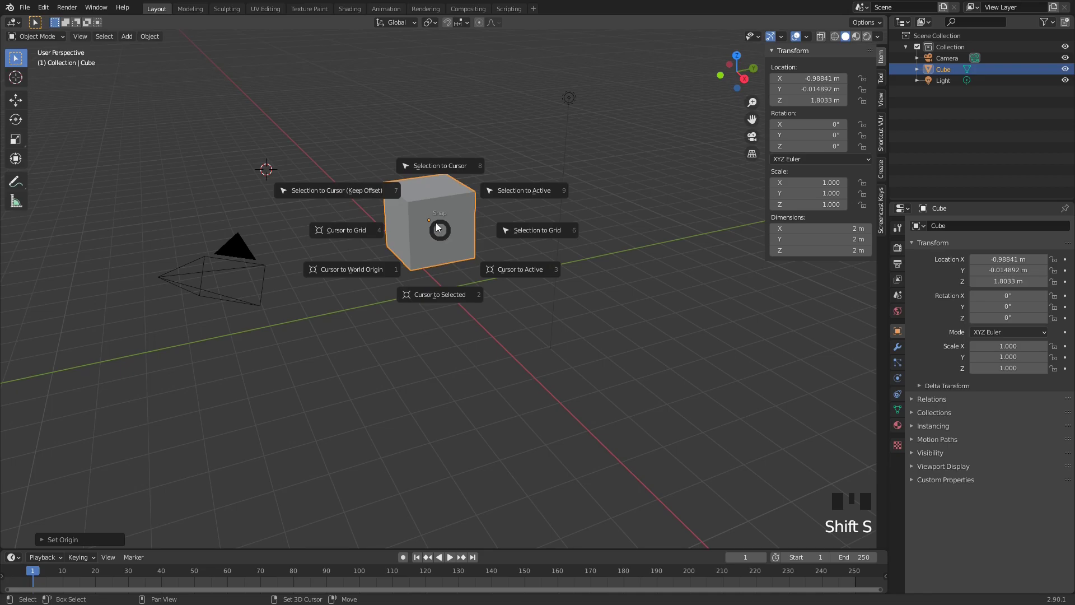
pyautogui.click(441, 167)
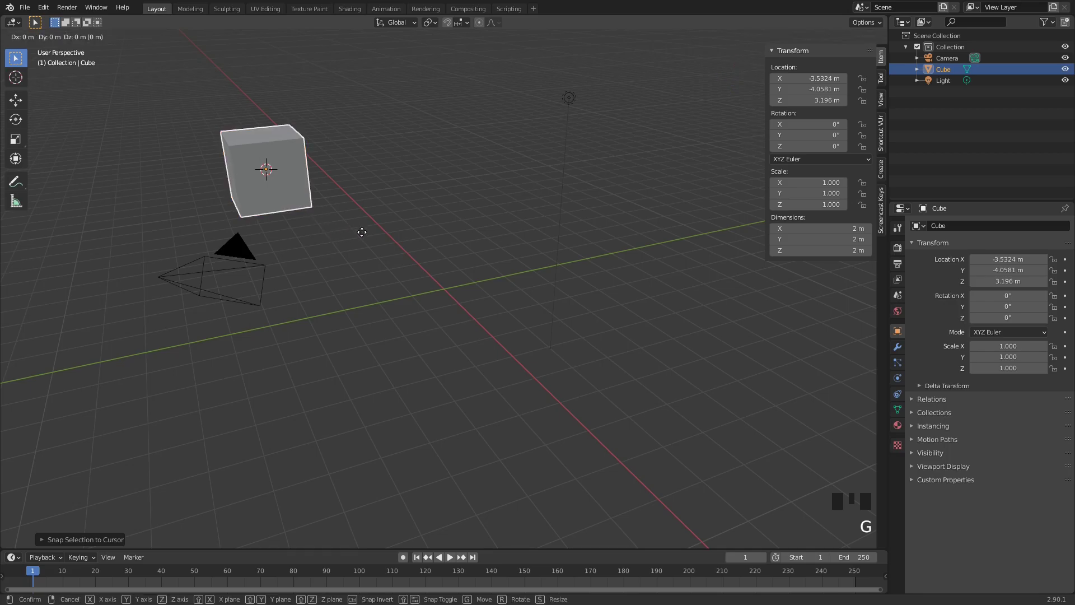
pyautogui.press('g')
pyautogui.click(526, 338)
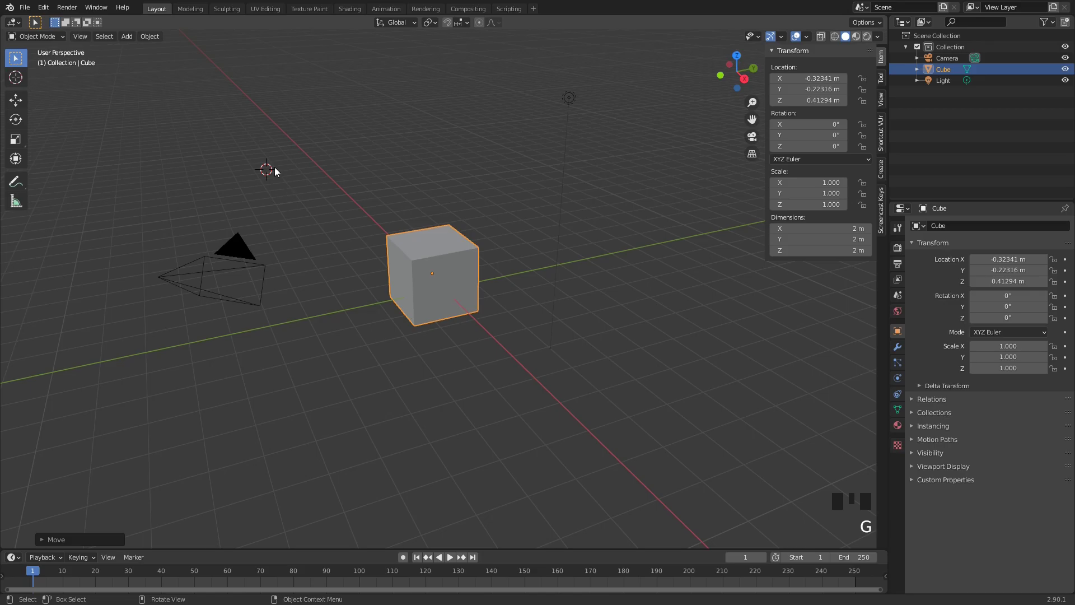
# Deselect and reselect the cube, and snap the 3D cursor to it.
pyautogui.click(358, 302)
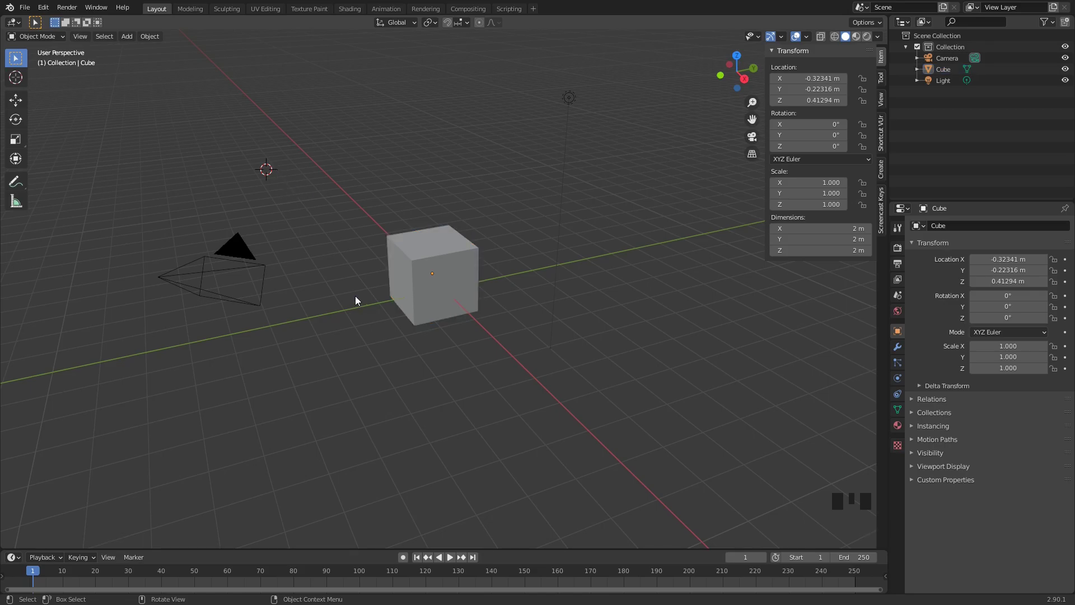
pyautogui.click(414, 277)
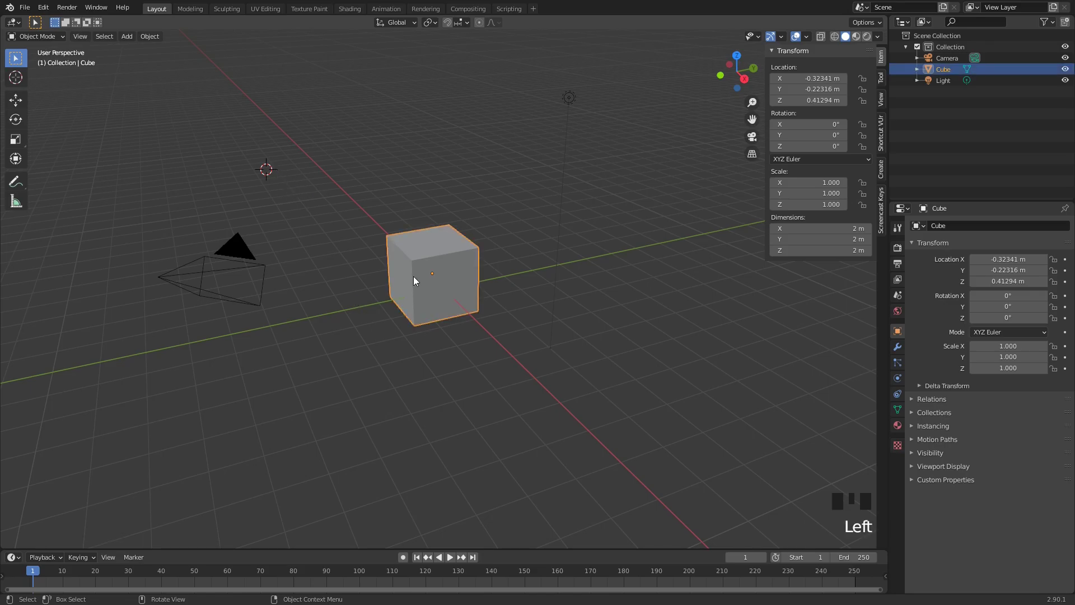
pyautogui.hotkey('shift', 's')
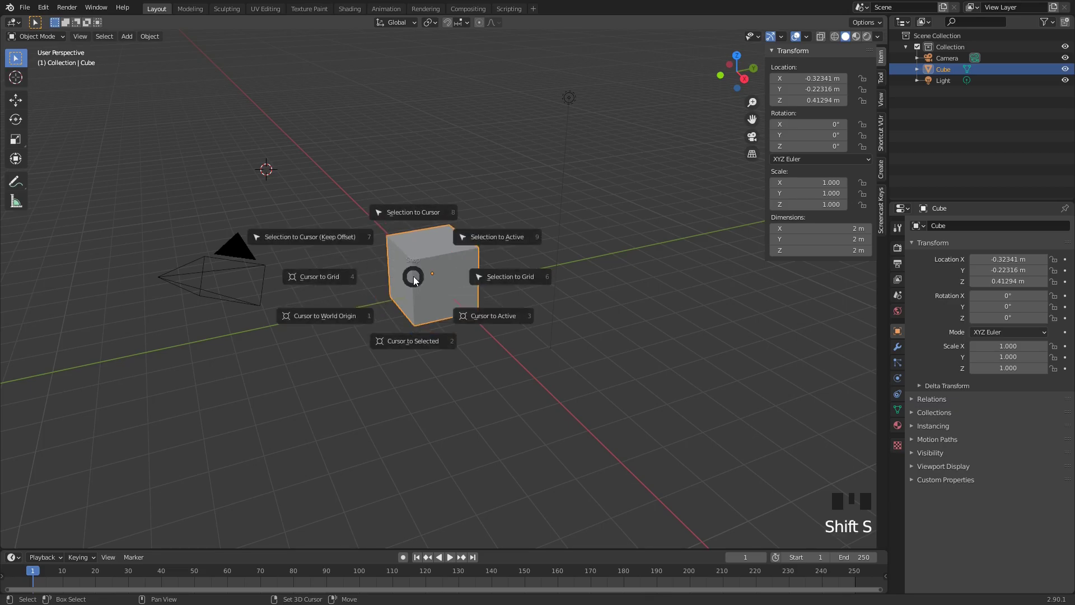
pyautogui.click(408, 338)
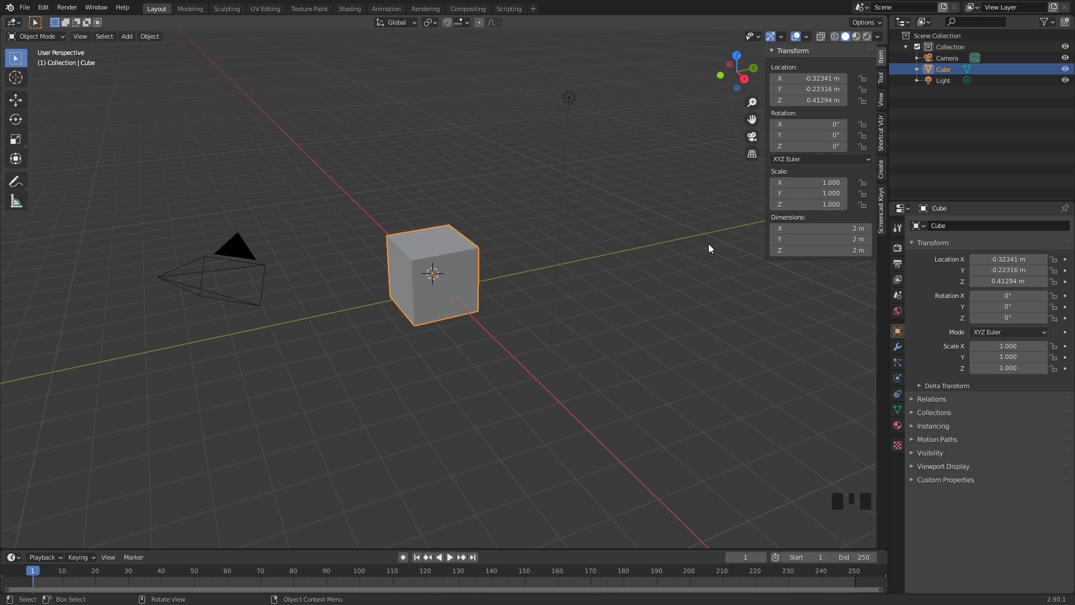
# Toggle the viewport sidebar with the transform values and leave it hidden.
pyautogui.press('n')
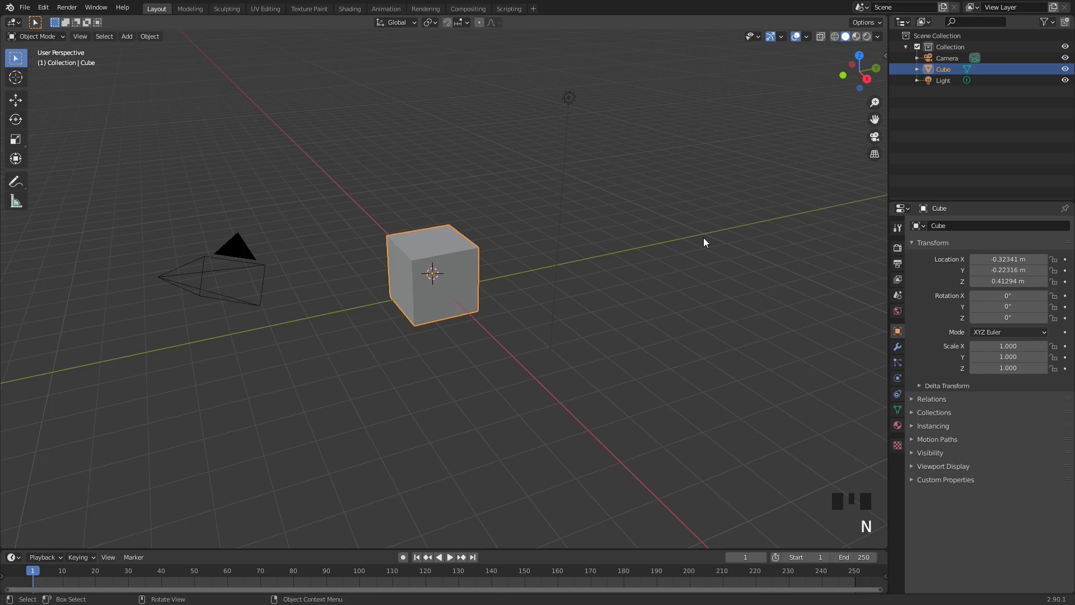
pyautogui.press('n')
pyautogui.press('n')
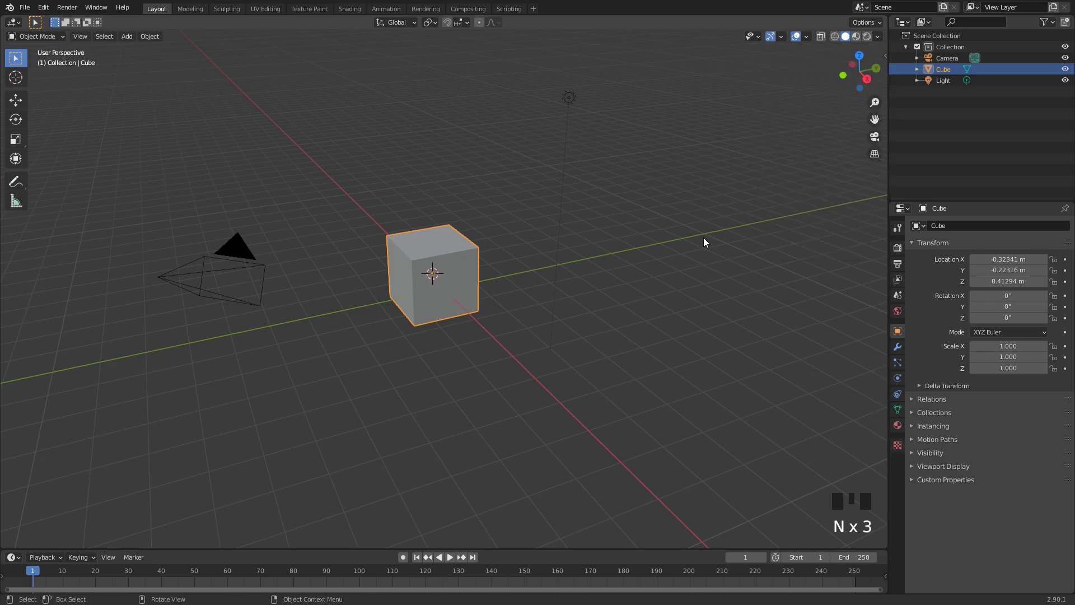